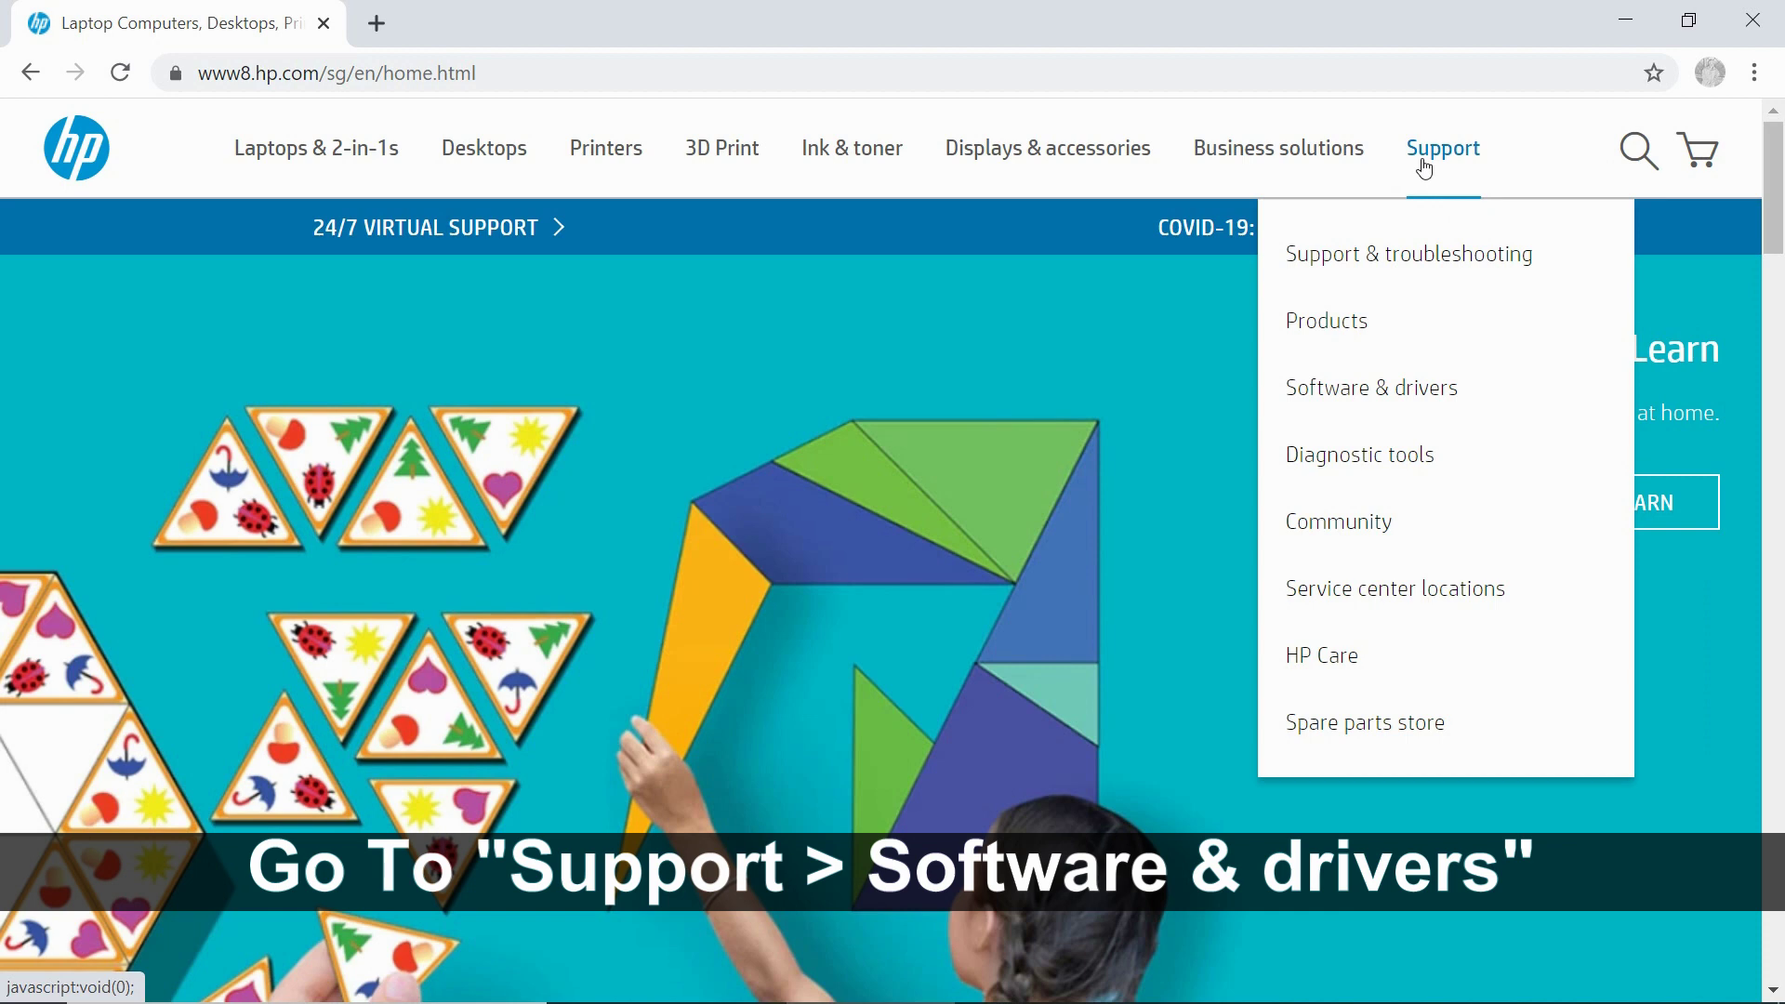
Look up drivers for the printer 'officejet pro 8025' on HP's software and drivers page.
click(1415, 401)
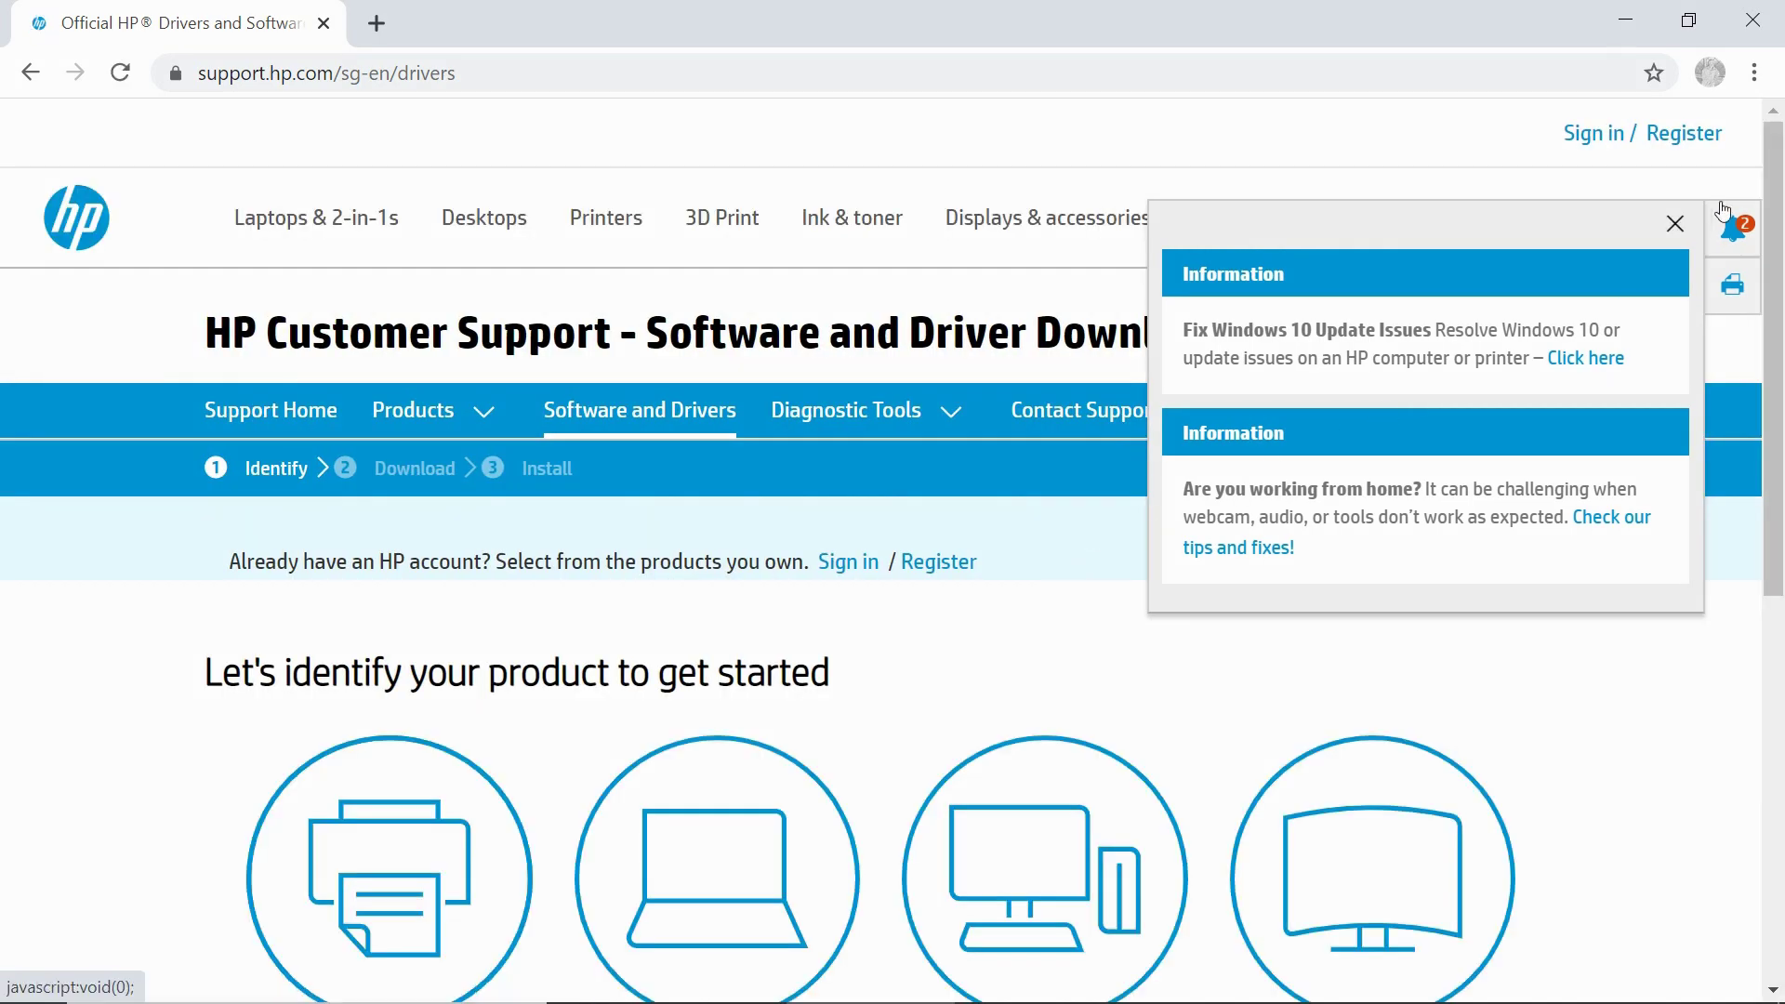
scroll(1132, 584, down, 3)
scroll(1131, 583, down, 1)
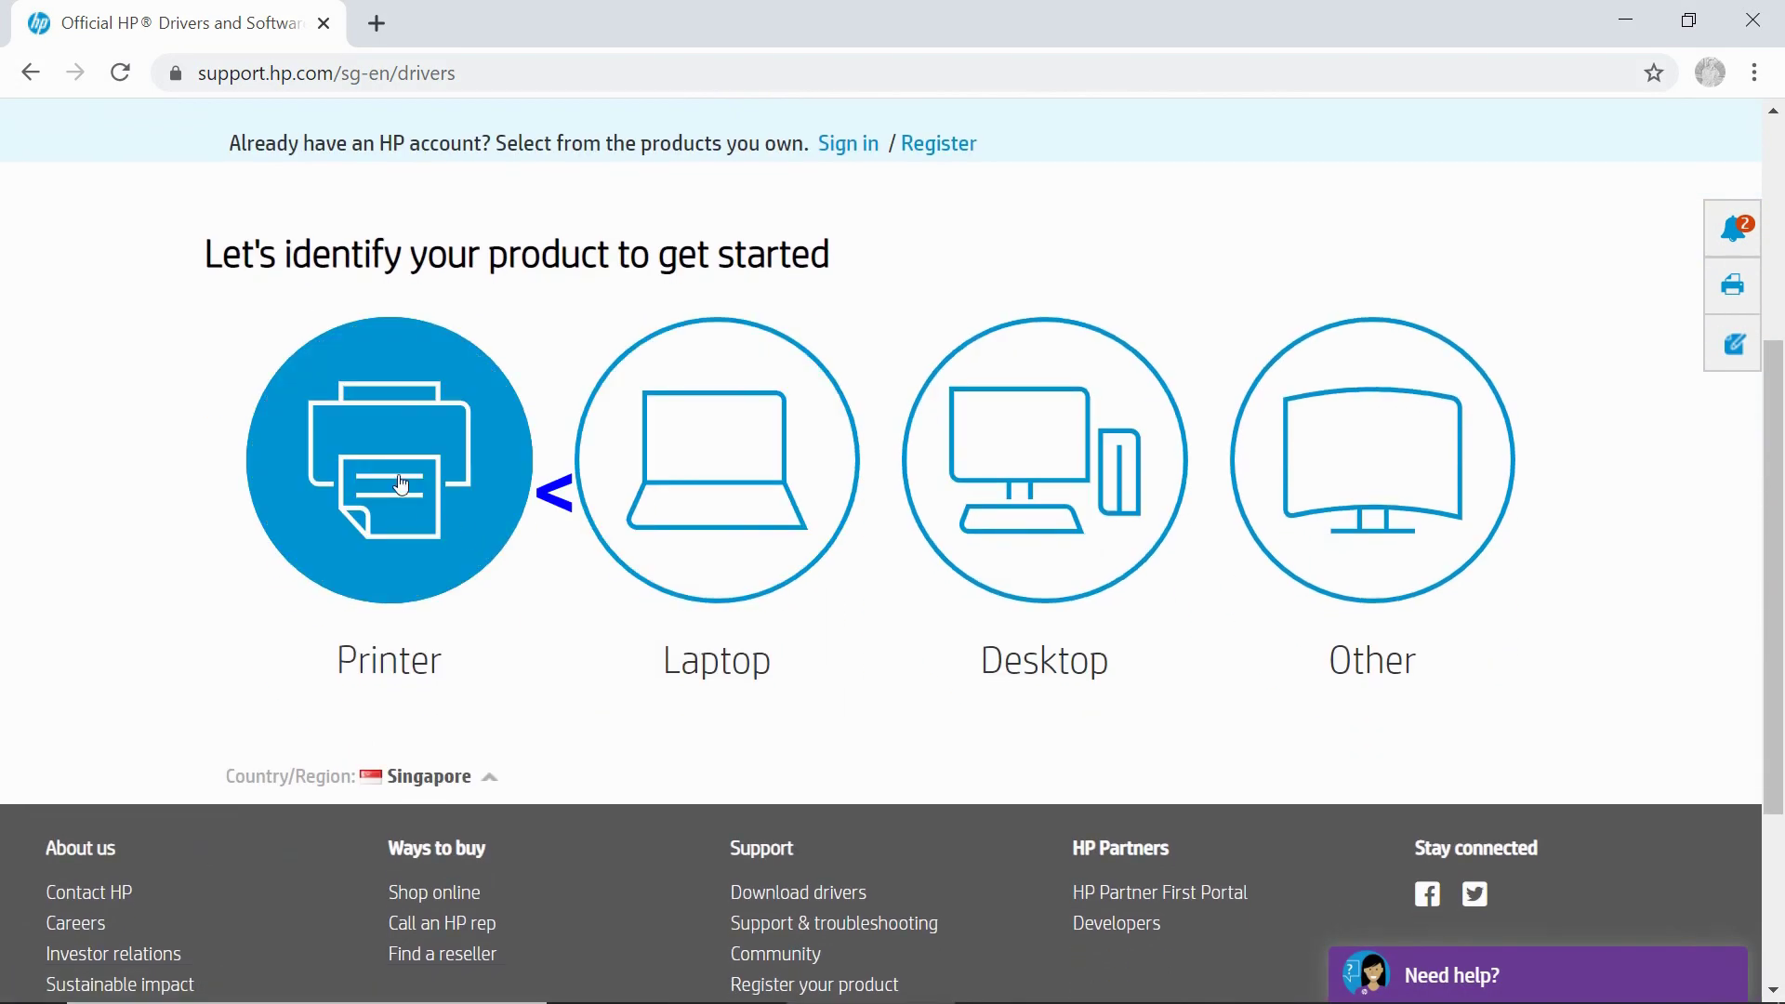
click(400, 485)
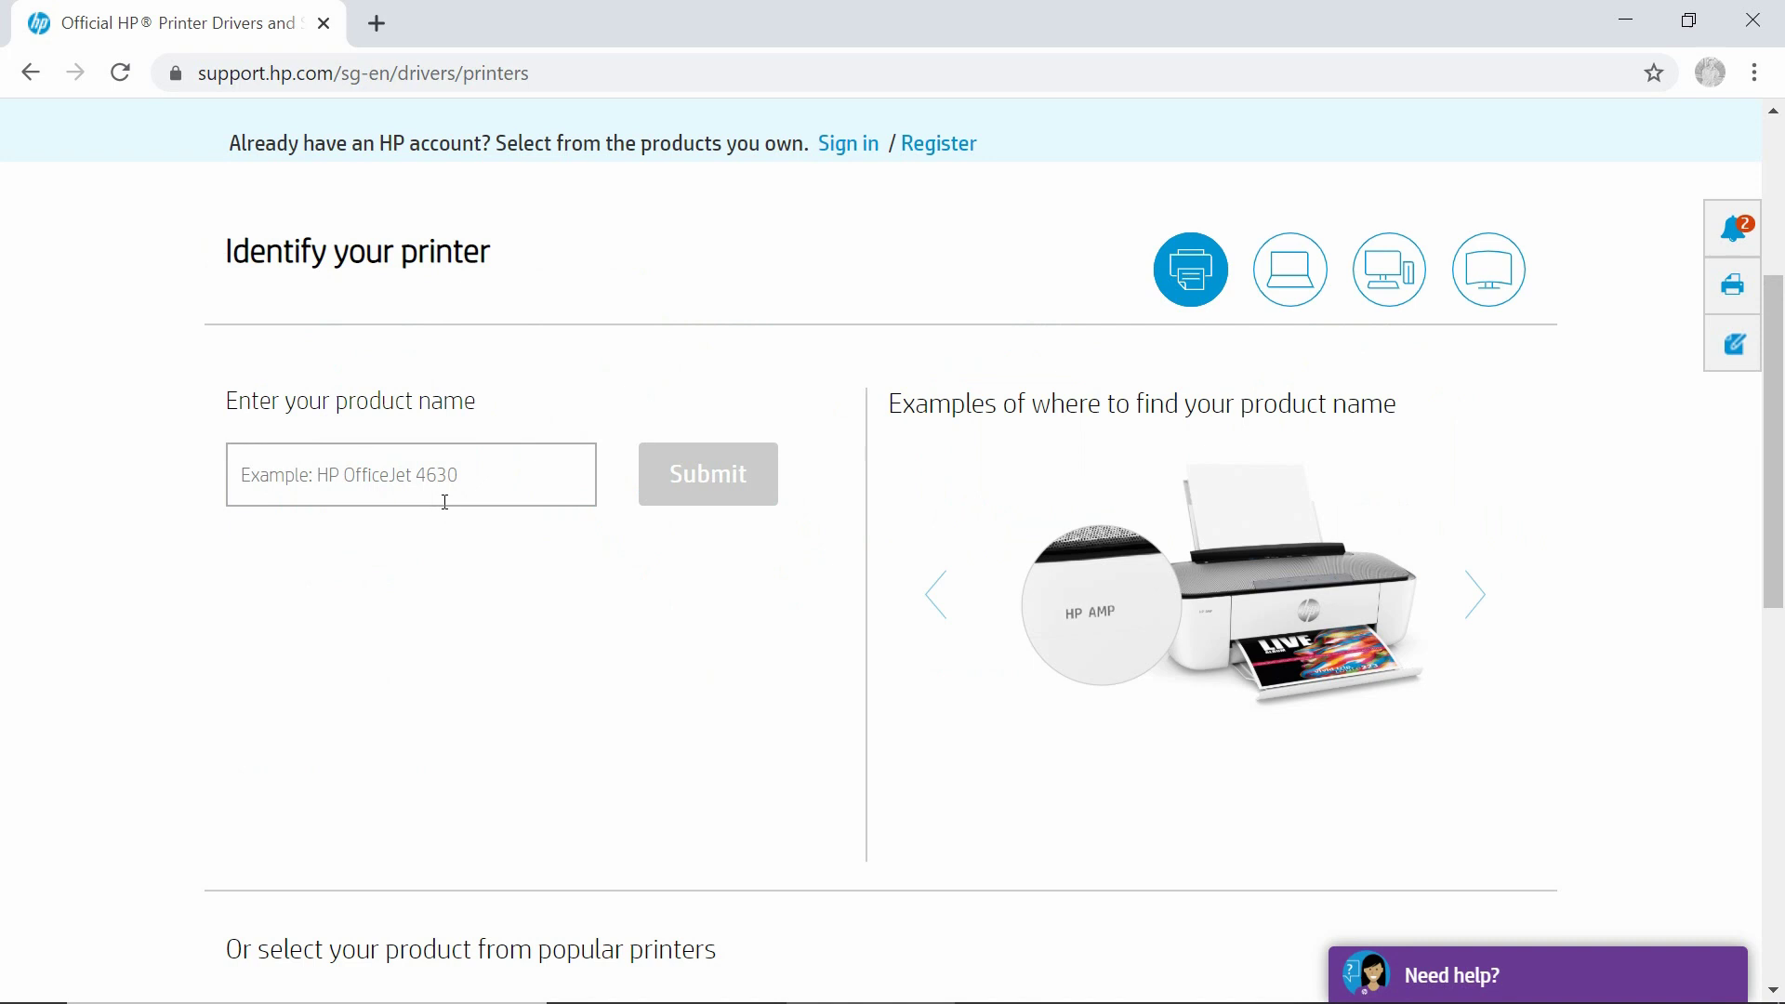
click(446, 498)
text(o)
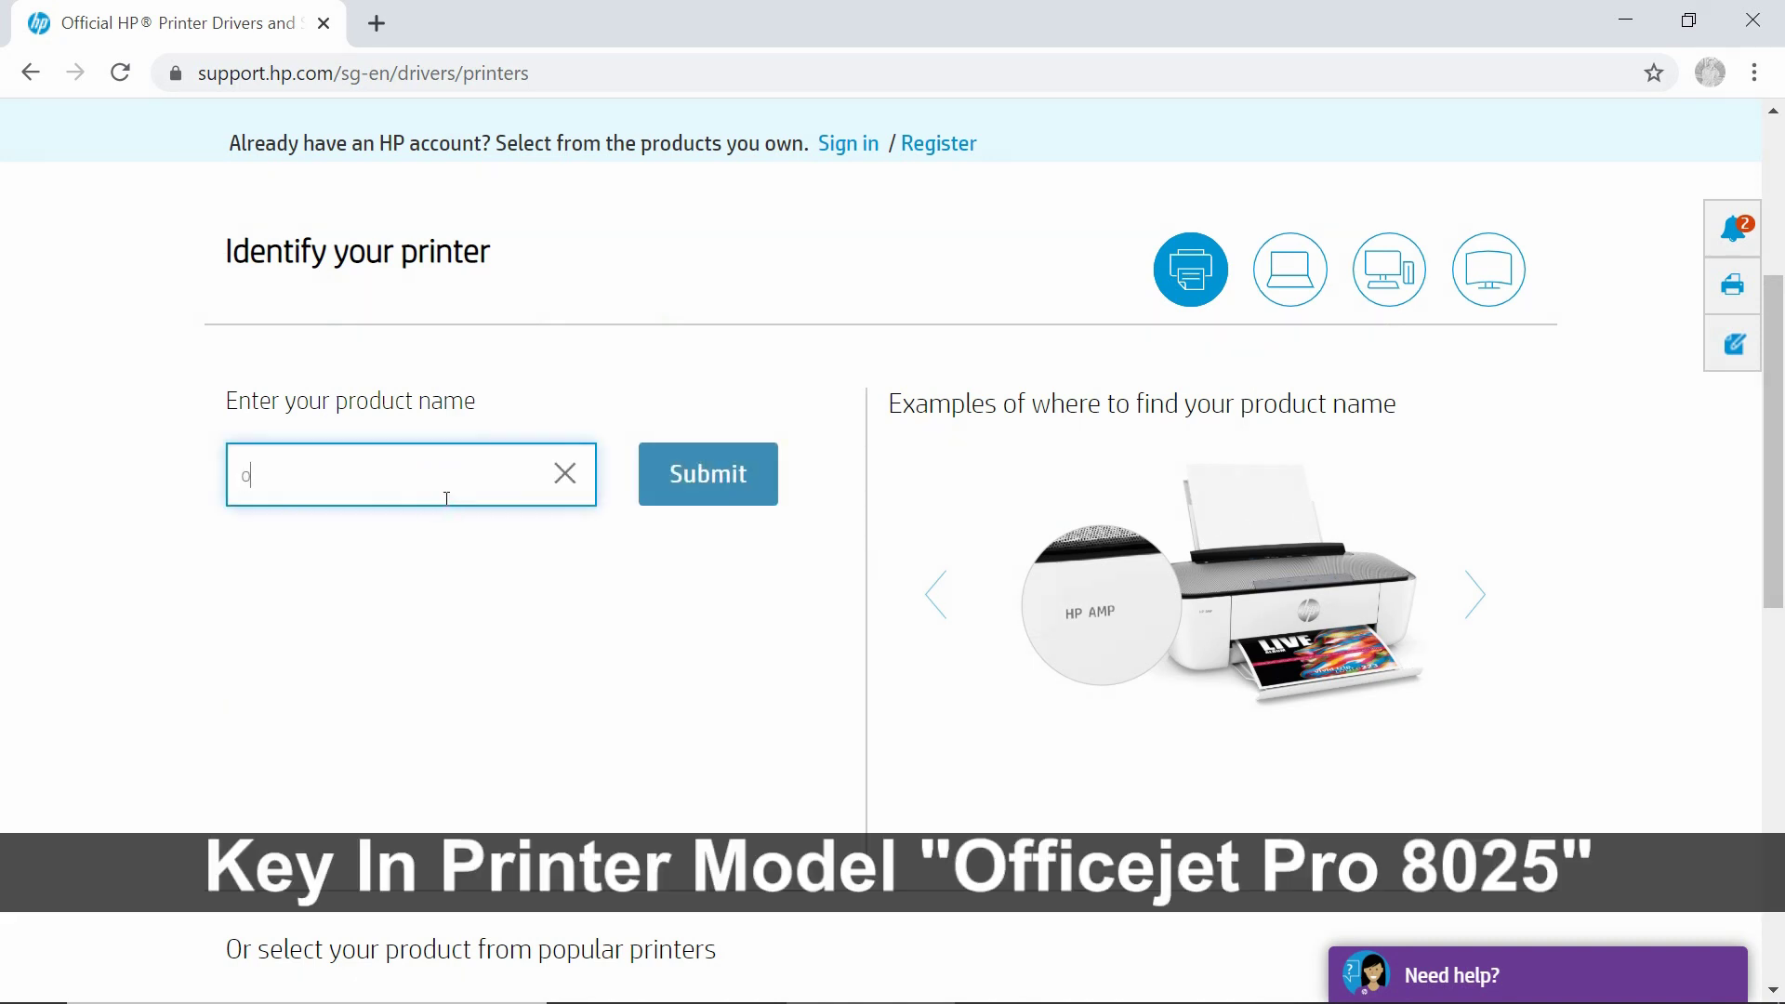
text(fficejet pro)
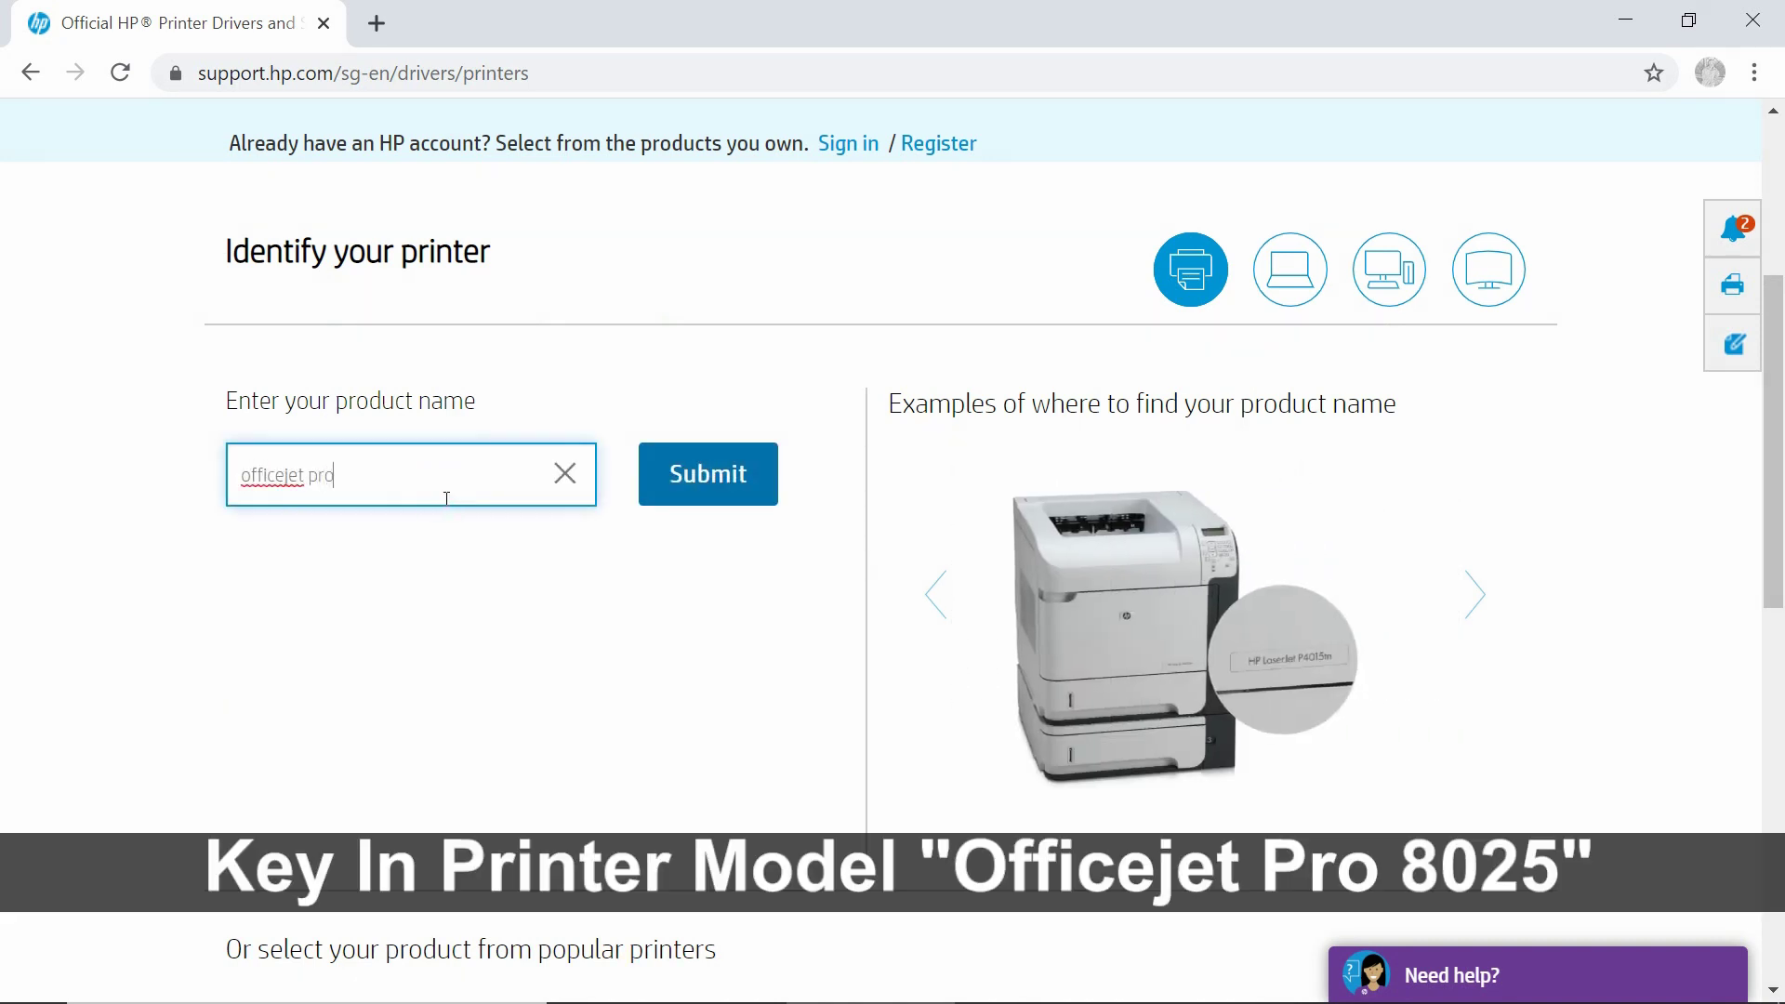
text( 80)
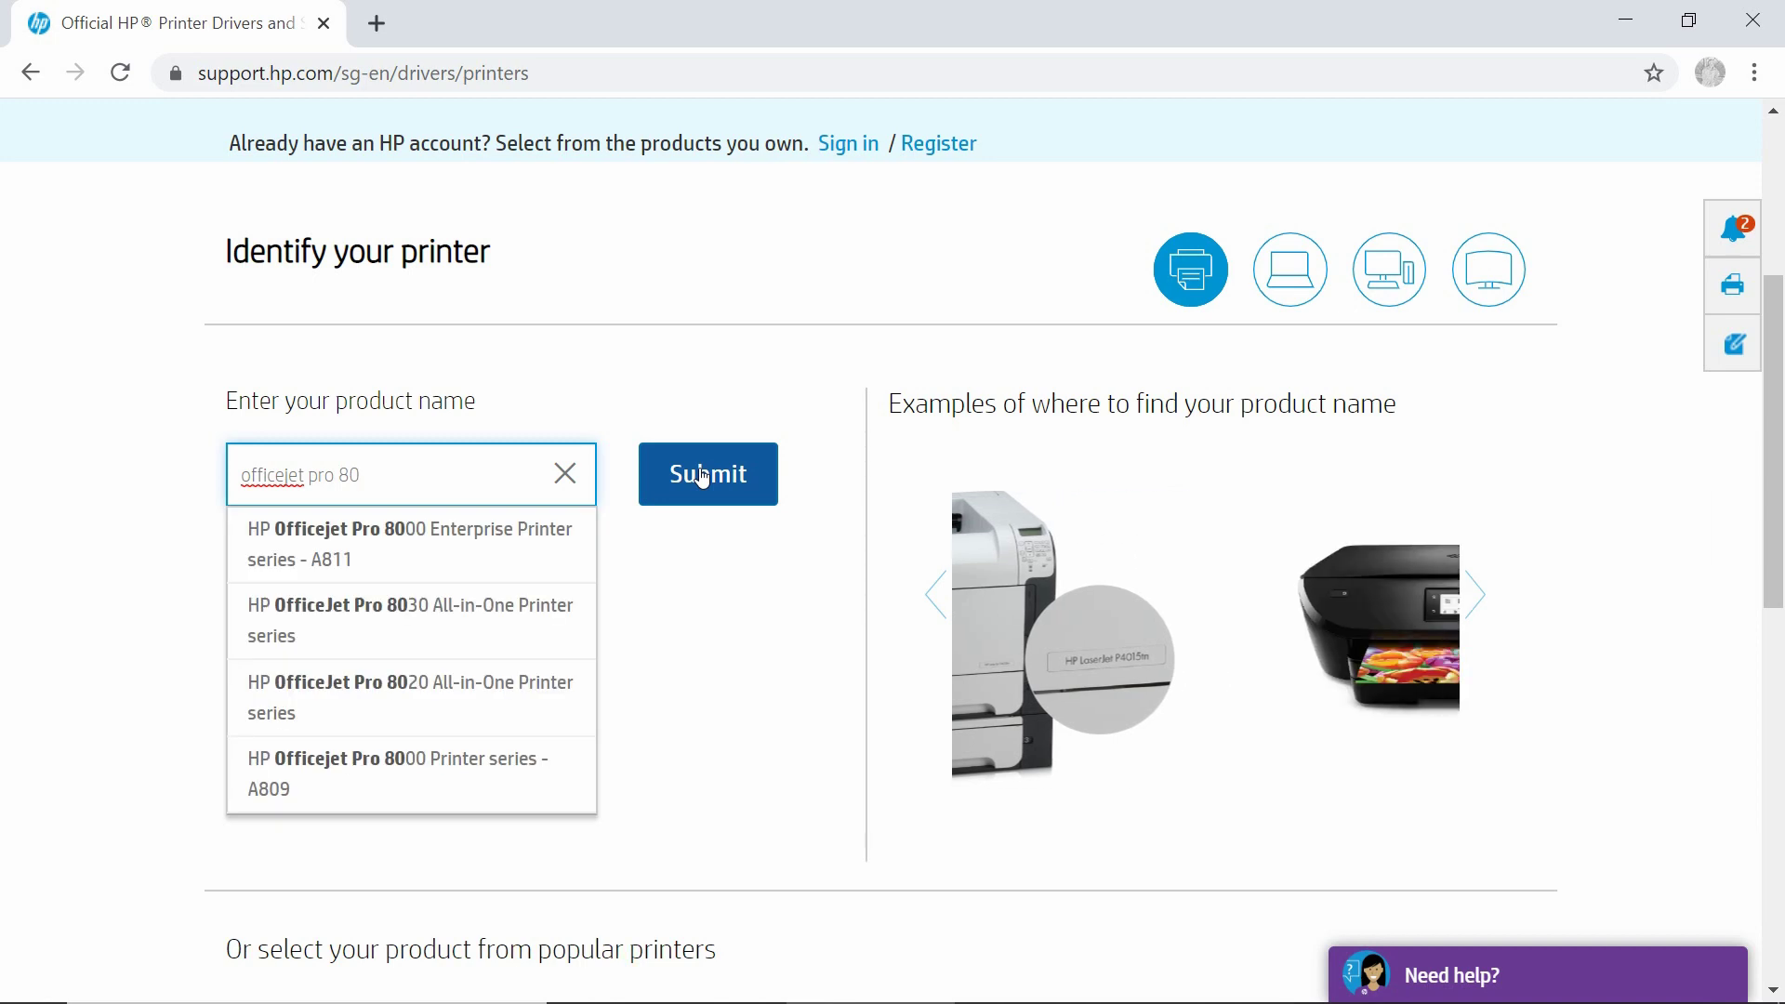
text(25)
click(702, 477)
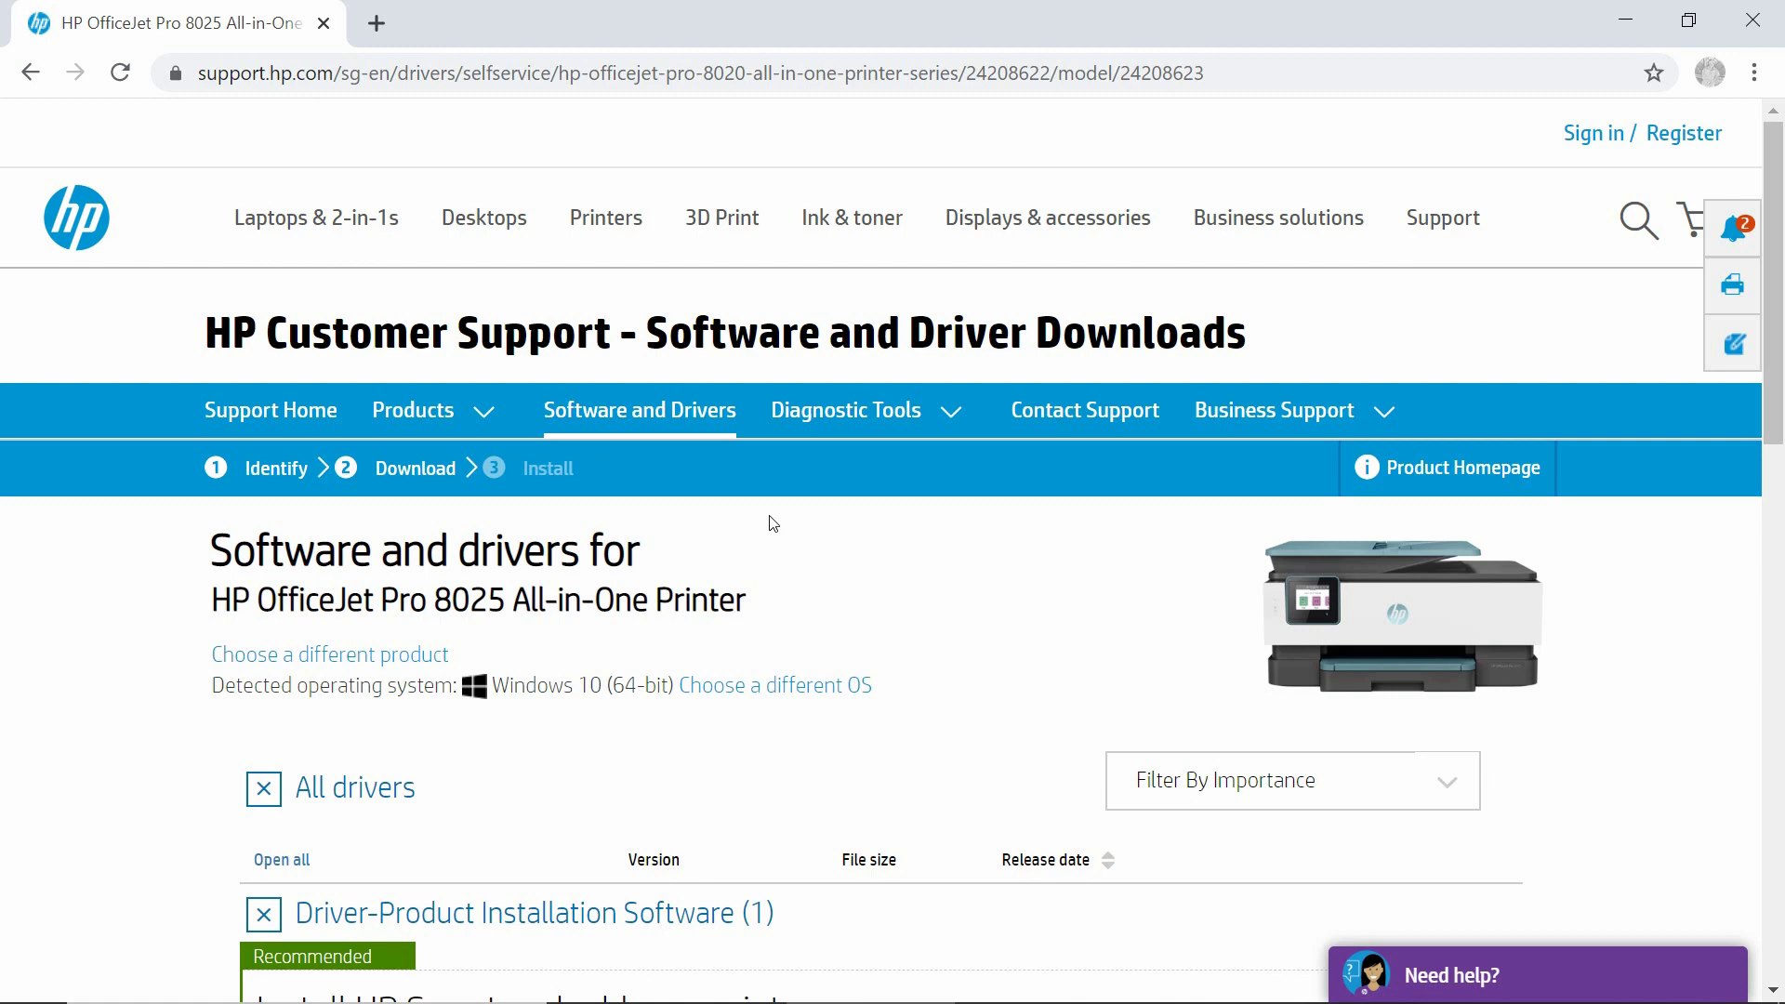
Expand Software-Utility to show the 132.1 MB OfficeJet Pro 8020 Print and Scan Driver details.
scroll(770, 524, down, 1)
scroll(770, 524, down, 4)
scroll(770, 523, down, 1)
scroll(770, 524, down, 5)
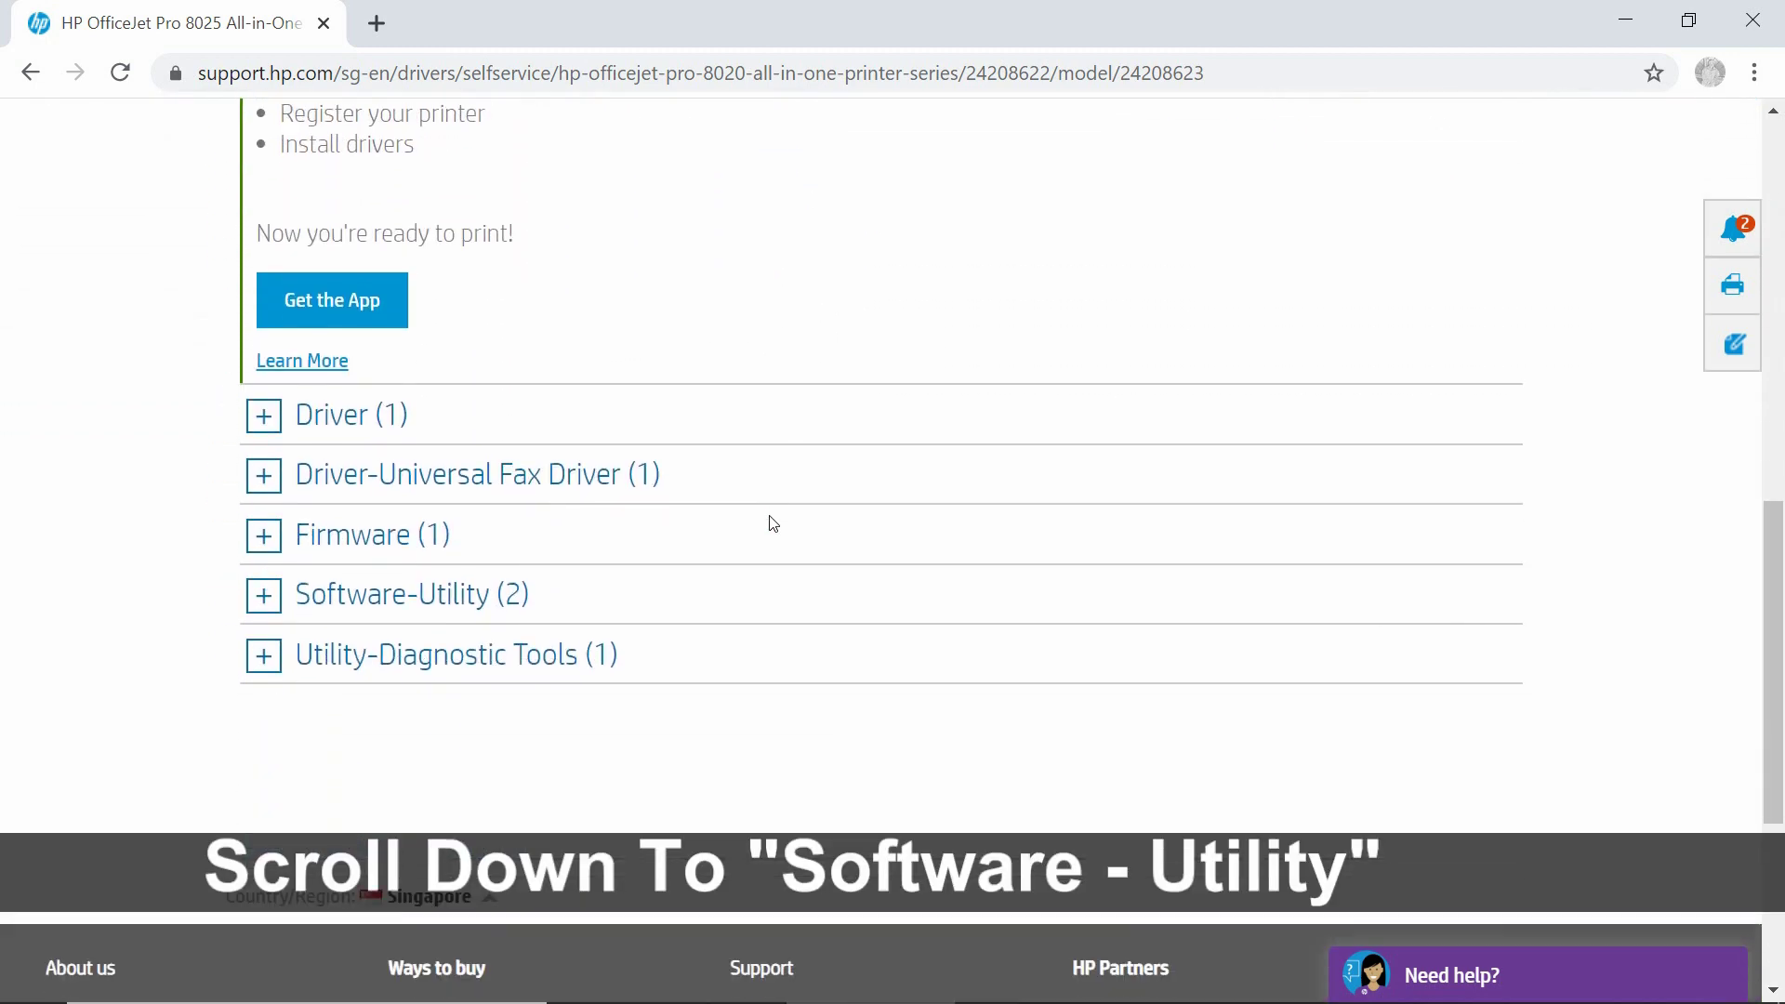
scroll(770, 523, down, 2)
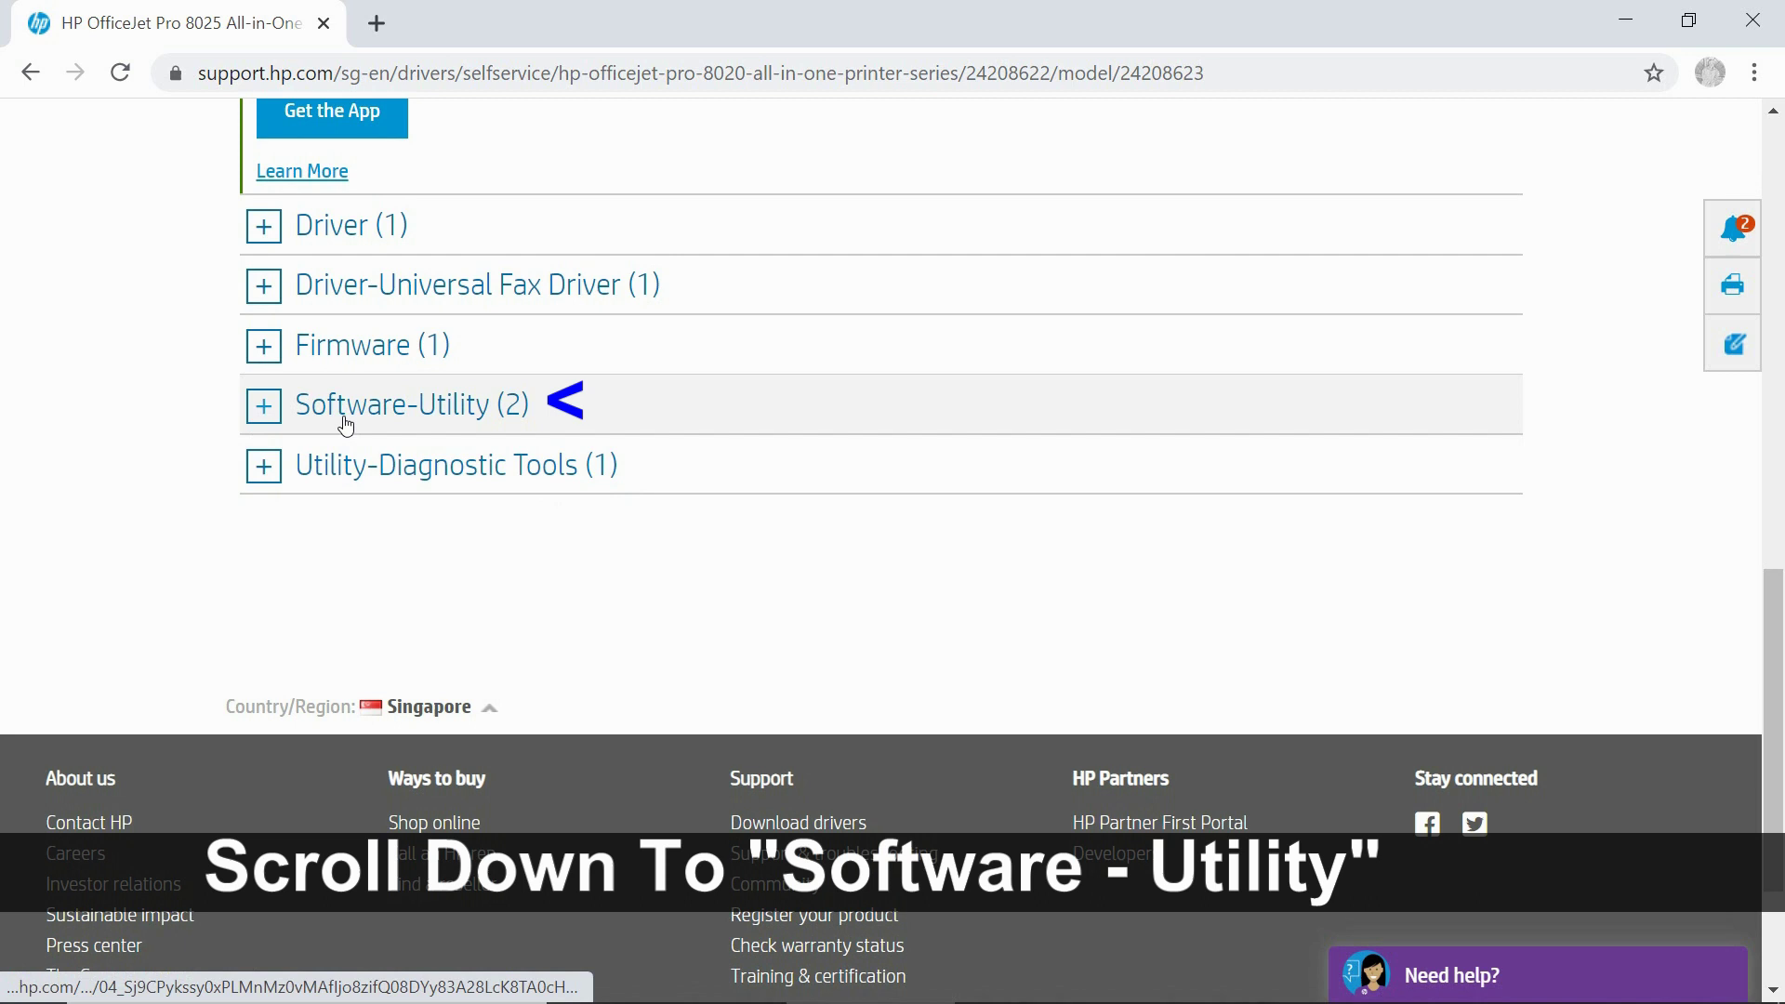
click(271, 415)
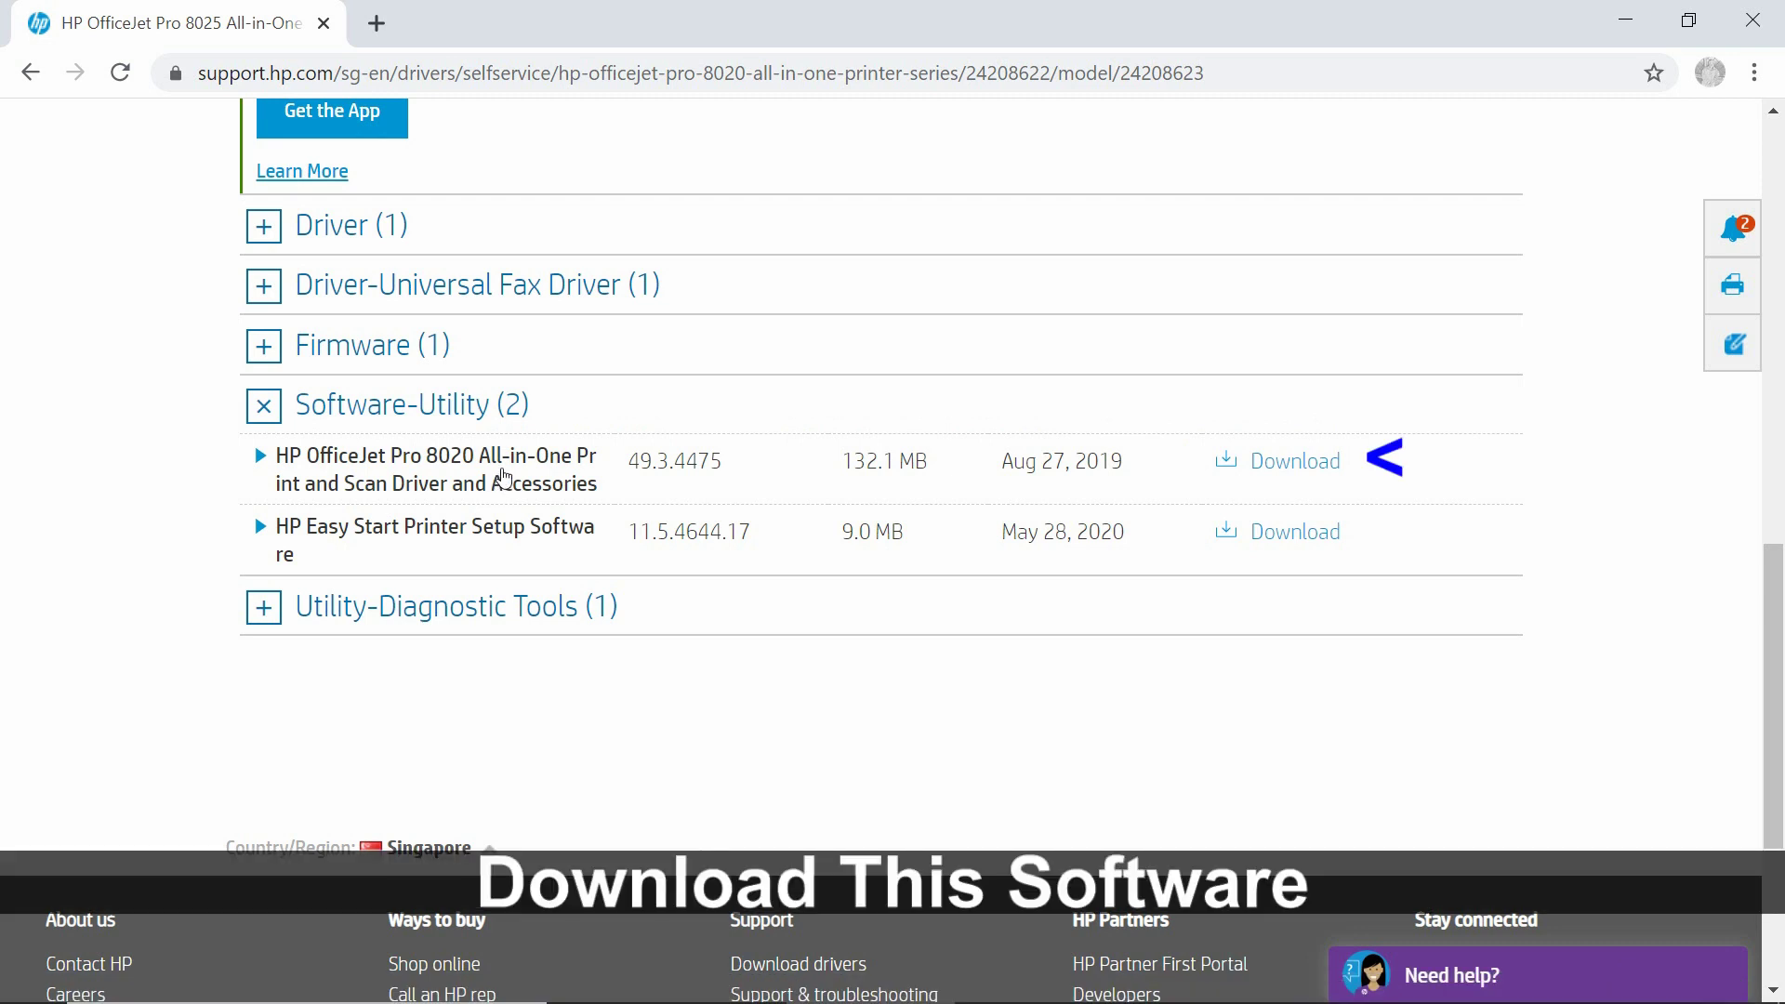
click(503, 477)
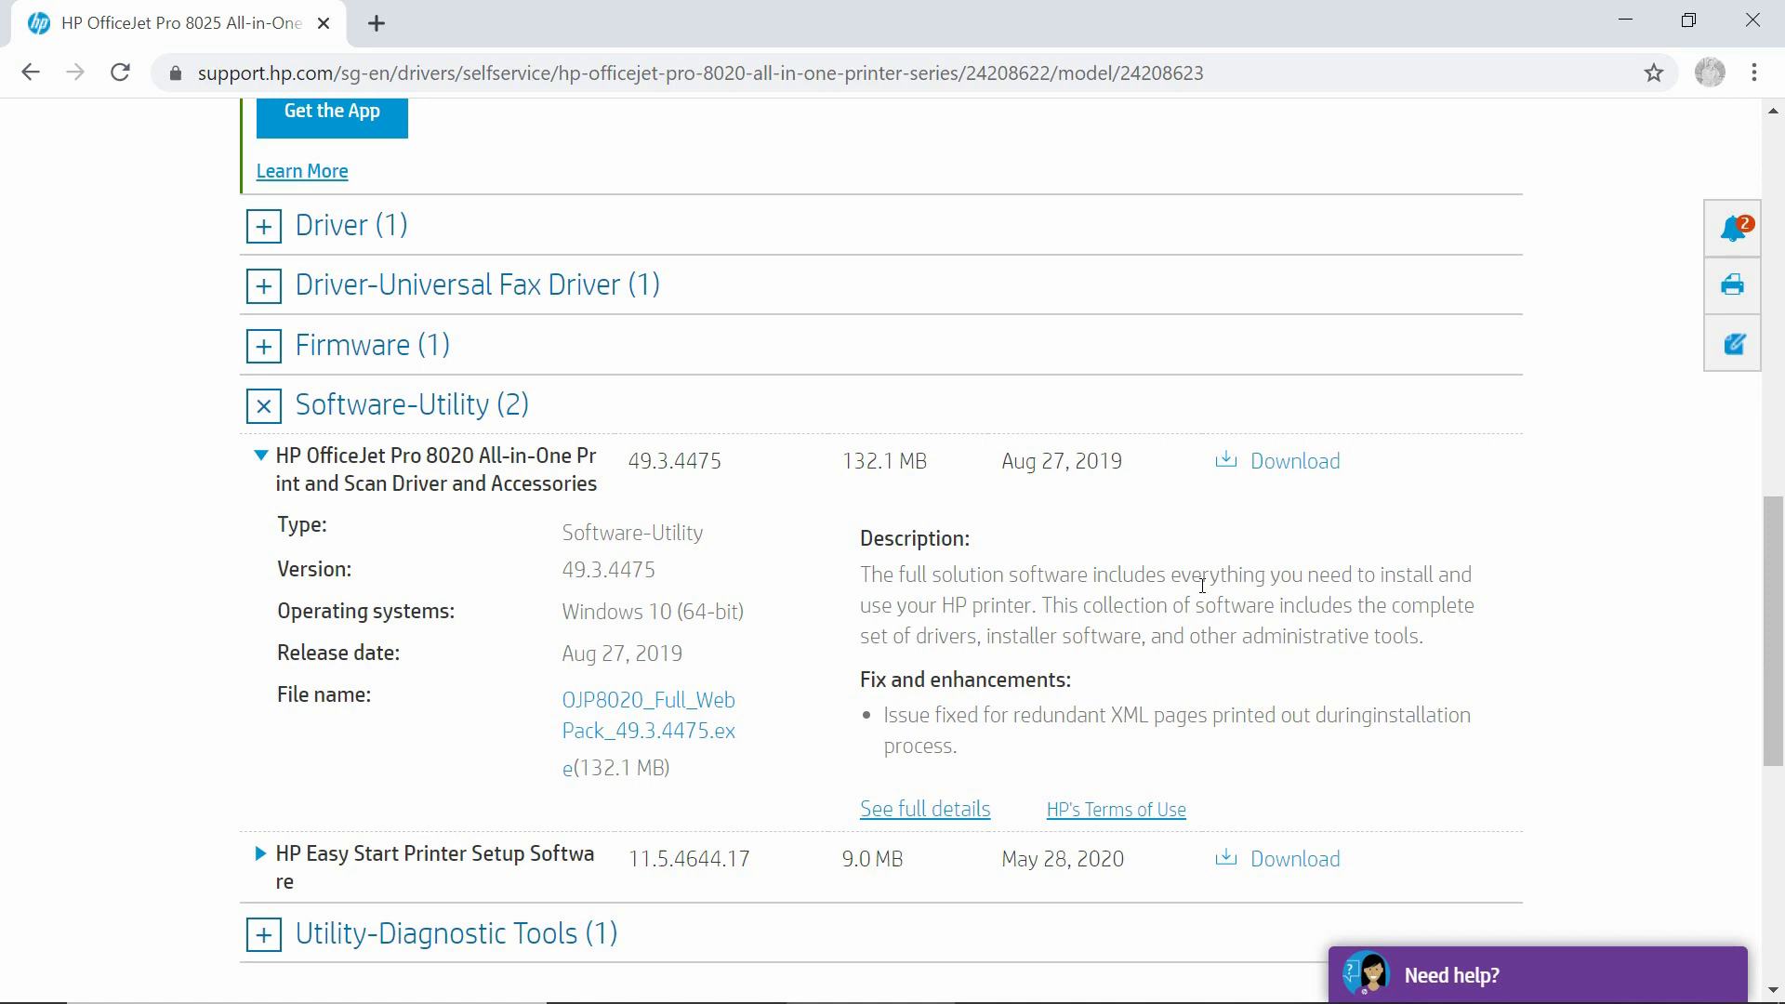
Download and run the OfficeJet Pro 8020 driver installer, then close Chrome.
click(1310, 472)
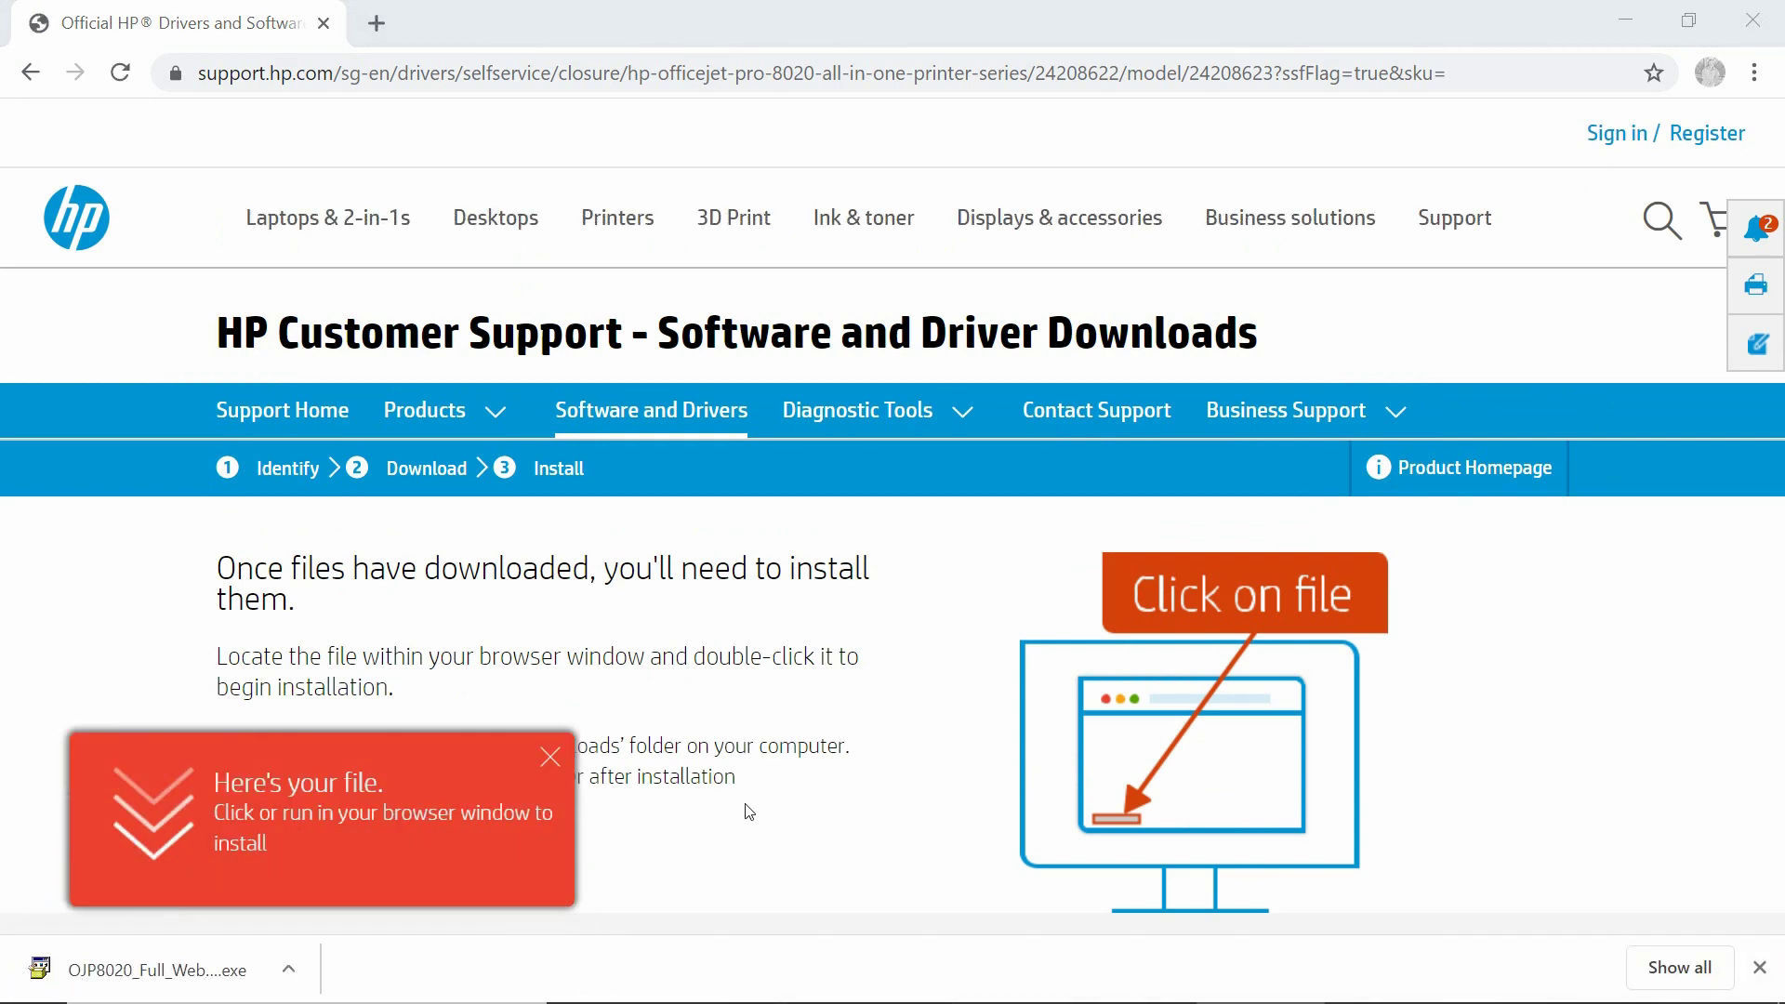
click(290, 970)
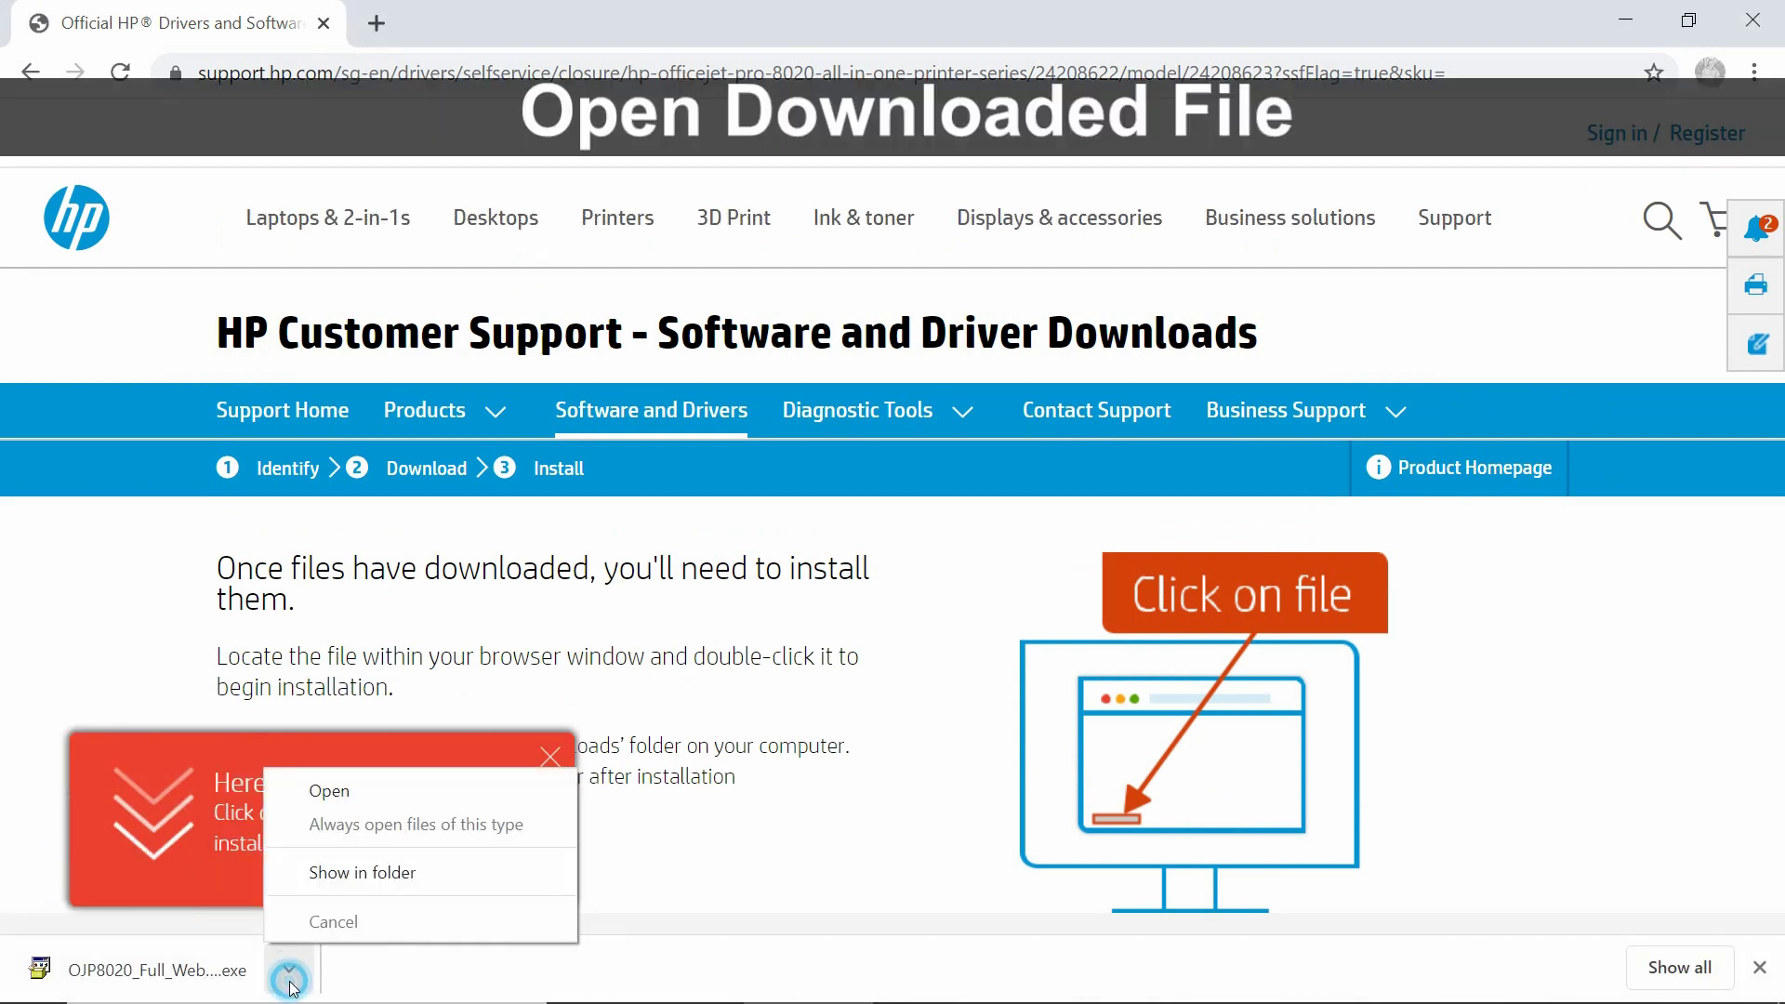
click(365, 792)
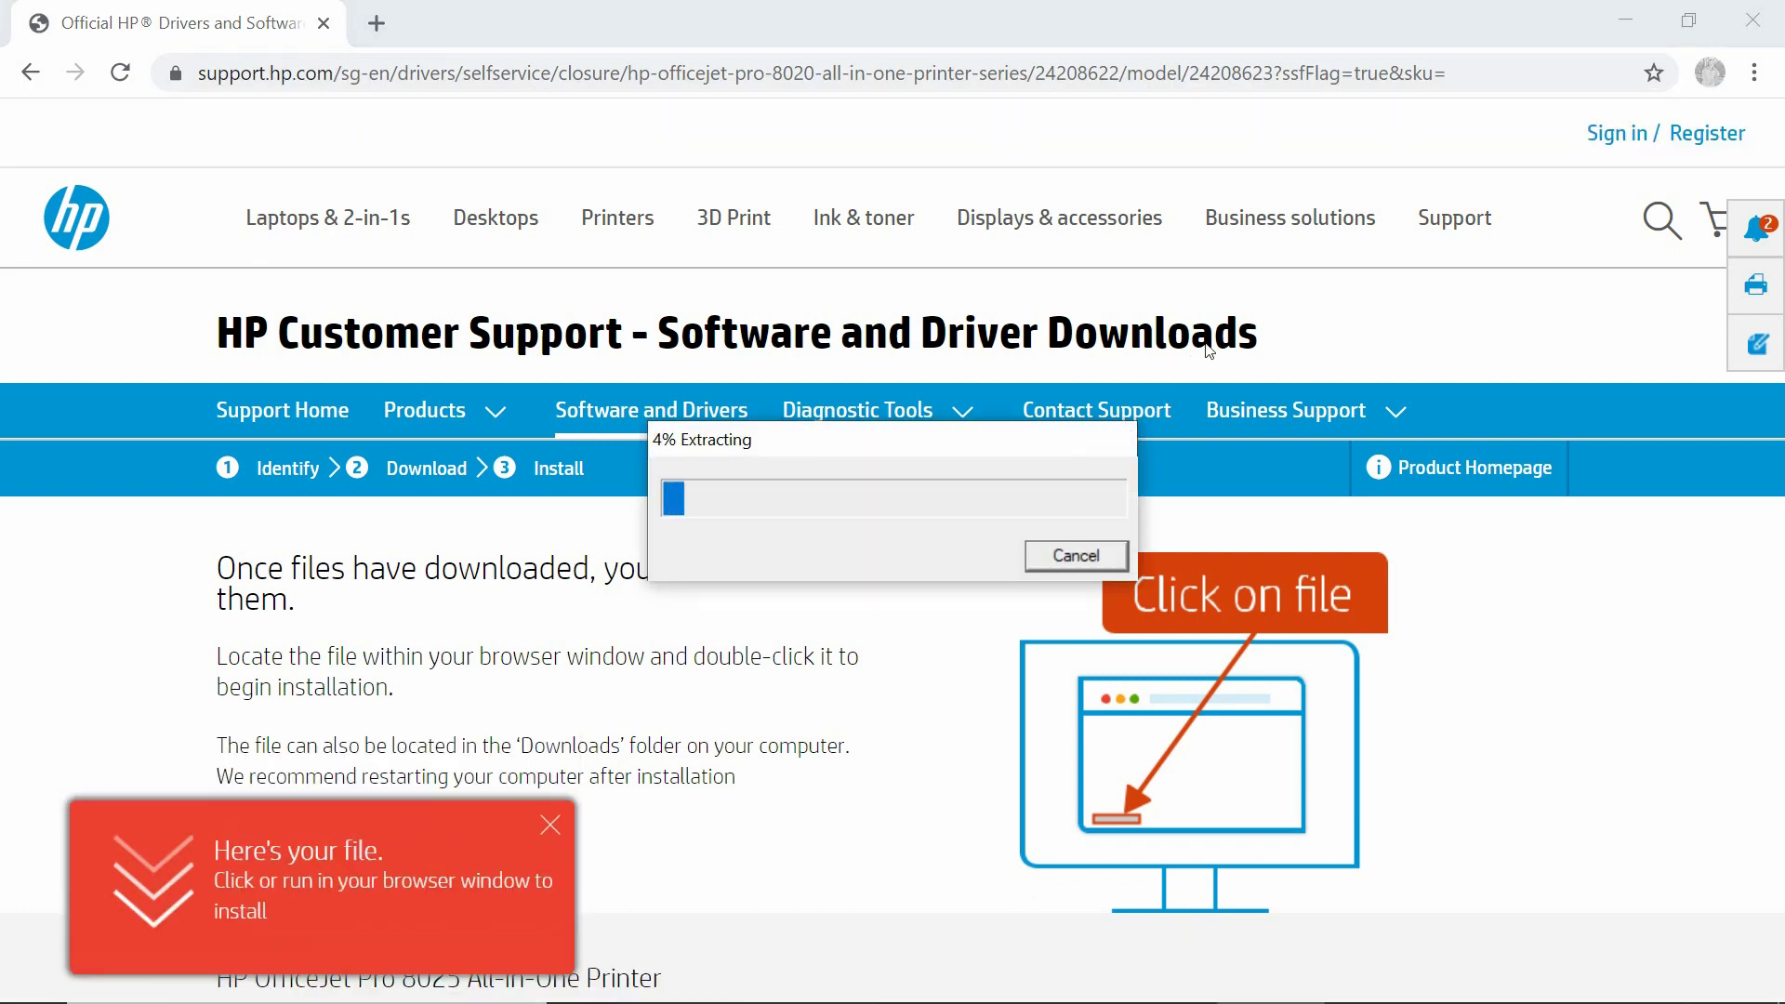
click(1757, 26)
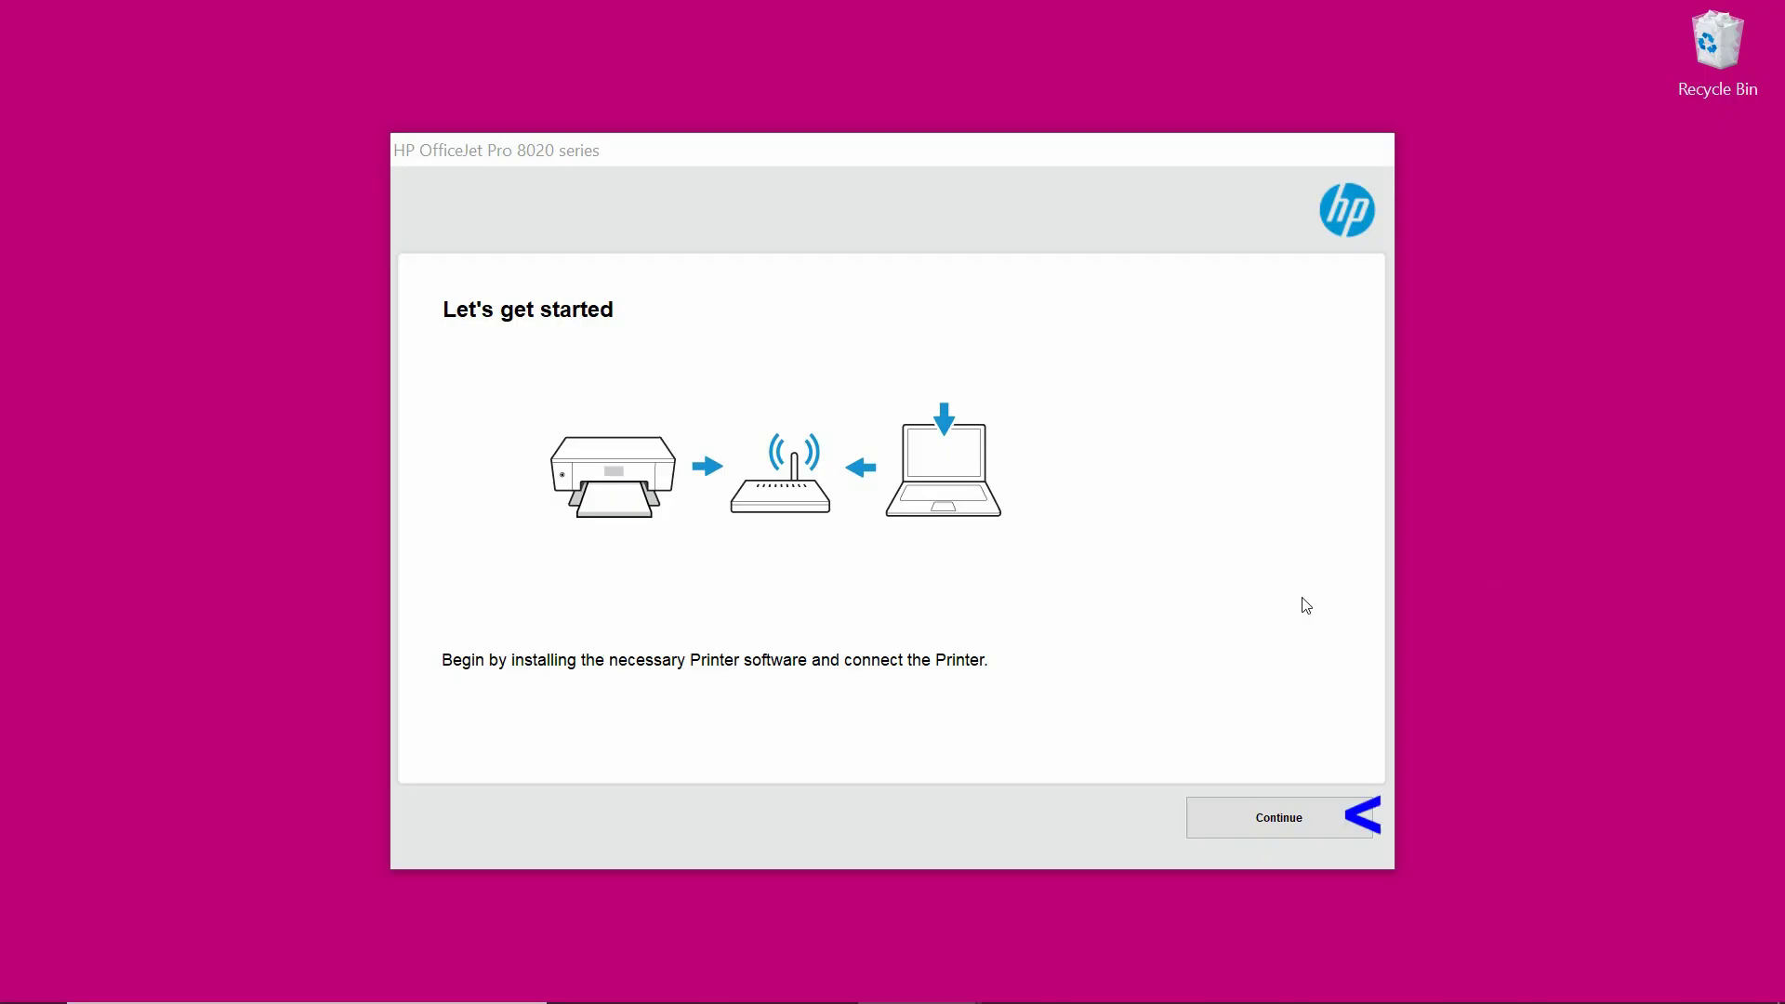
Accept the license and data collection agreements and start the device software installation.
click(1266, 820)
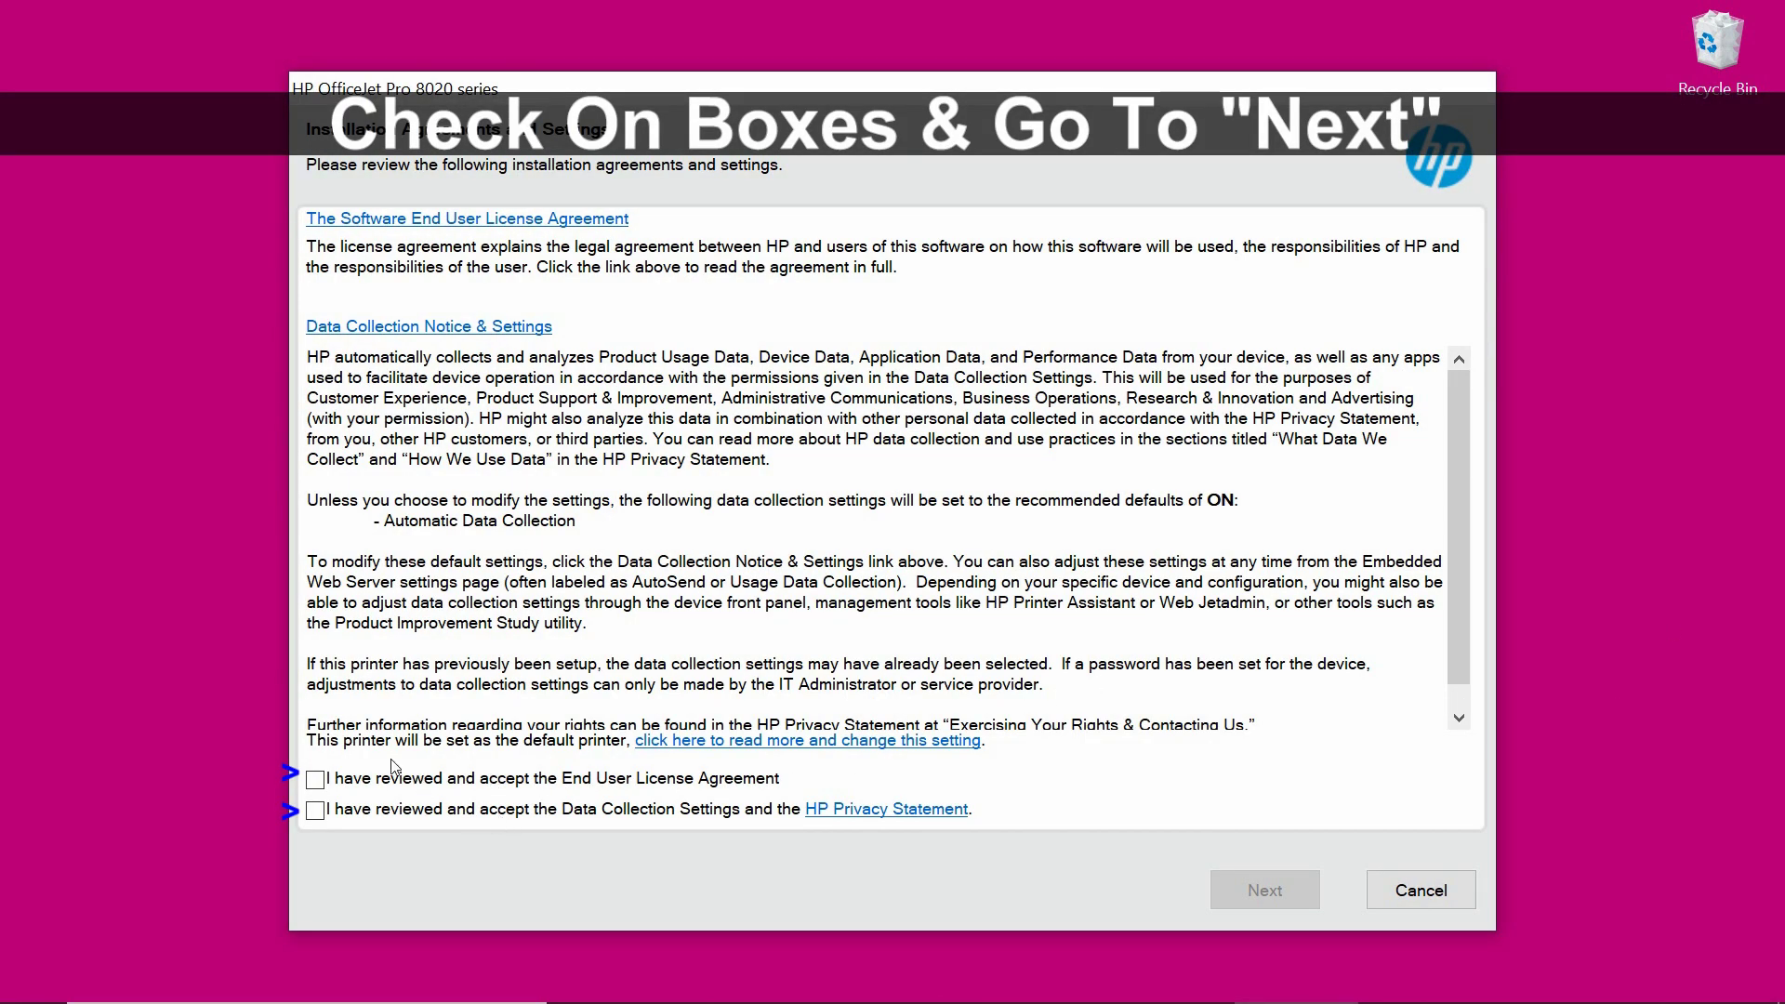
click(315, 779)
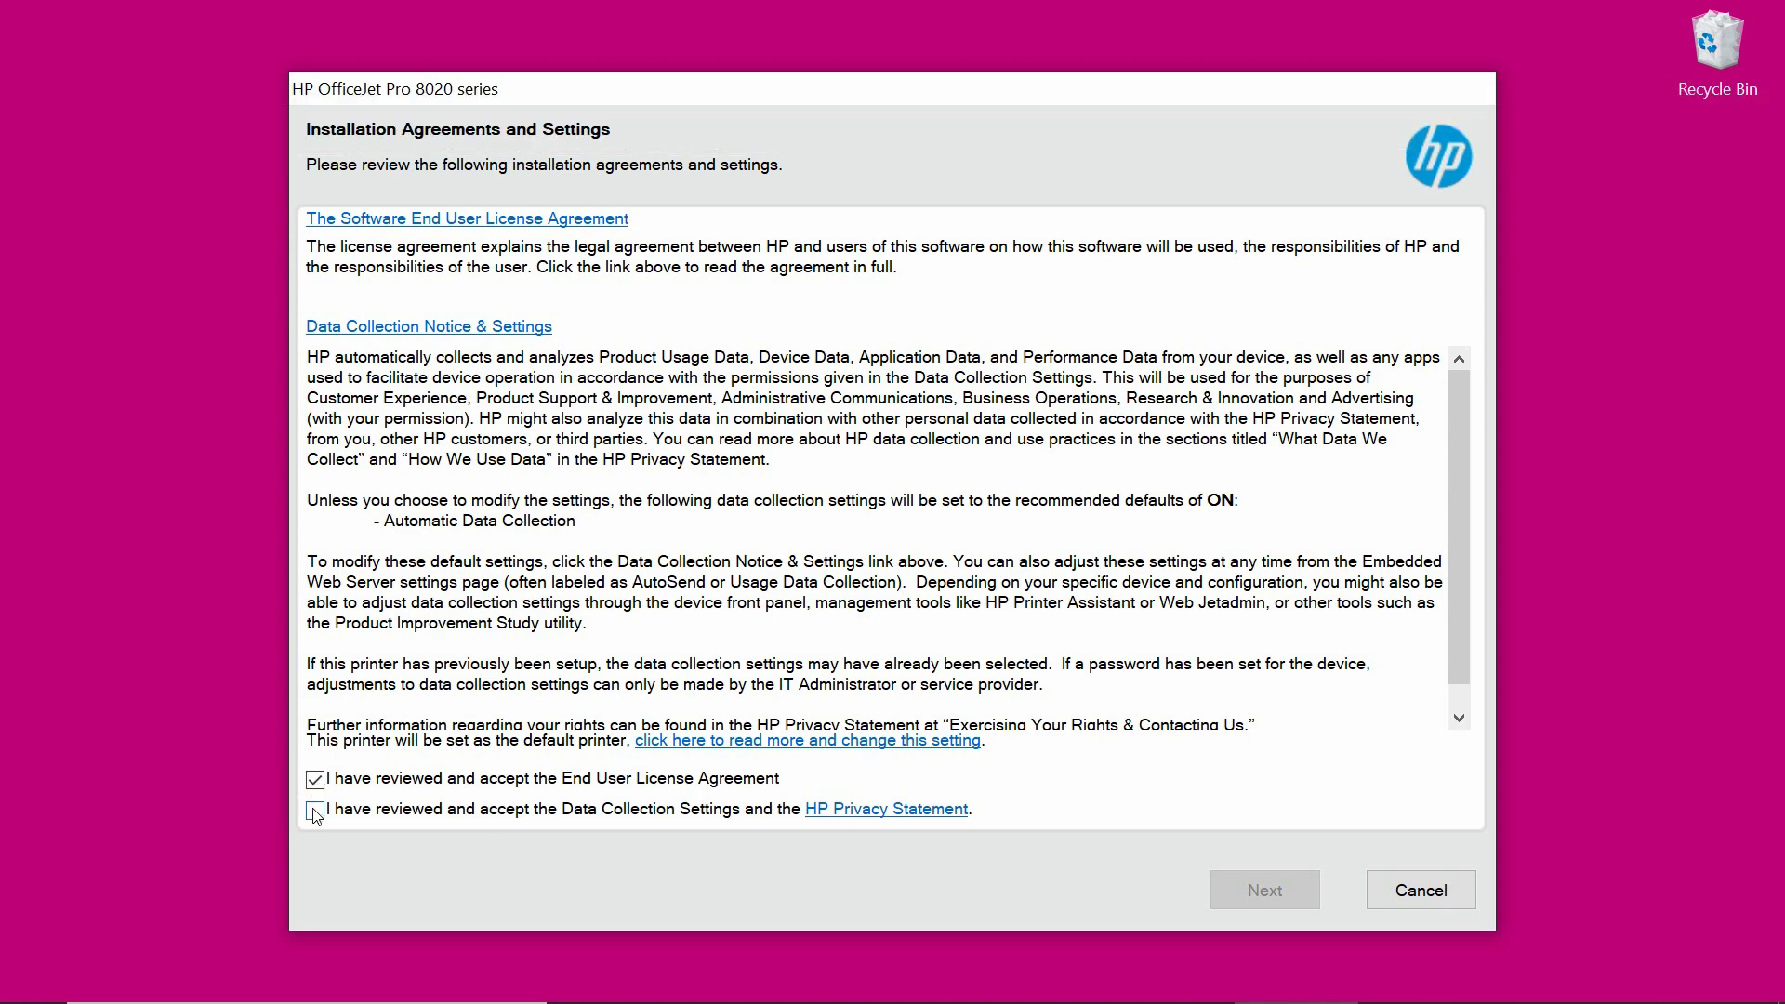
click(316, 809)
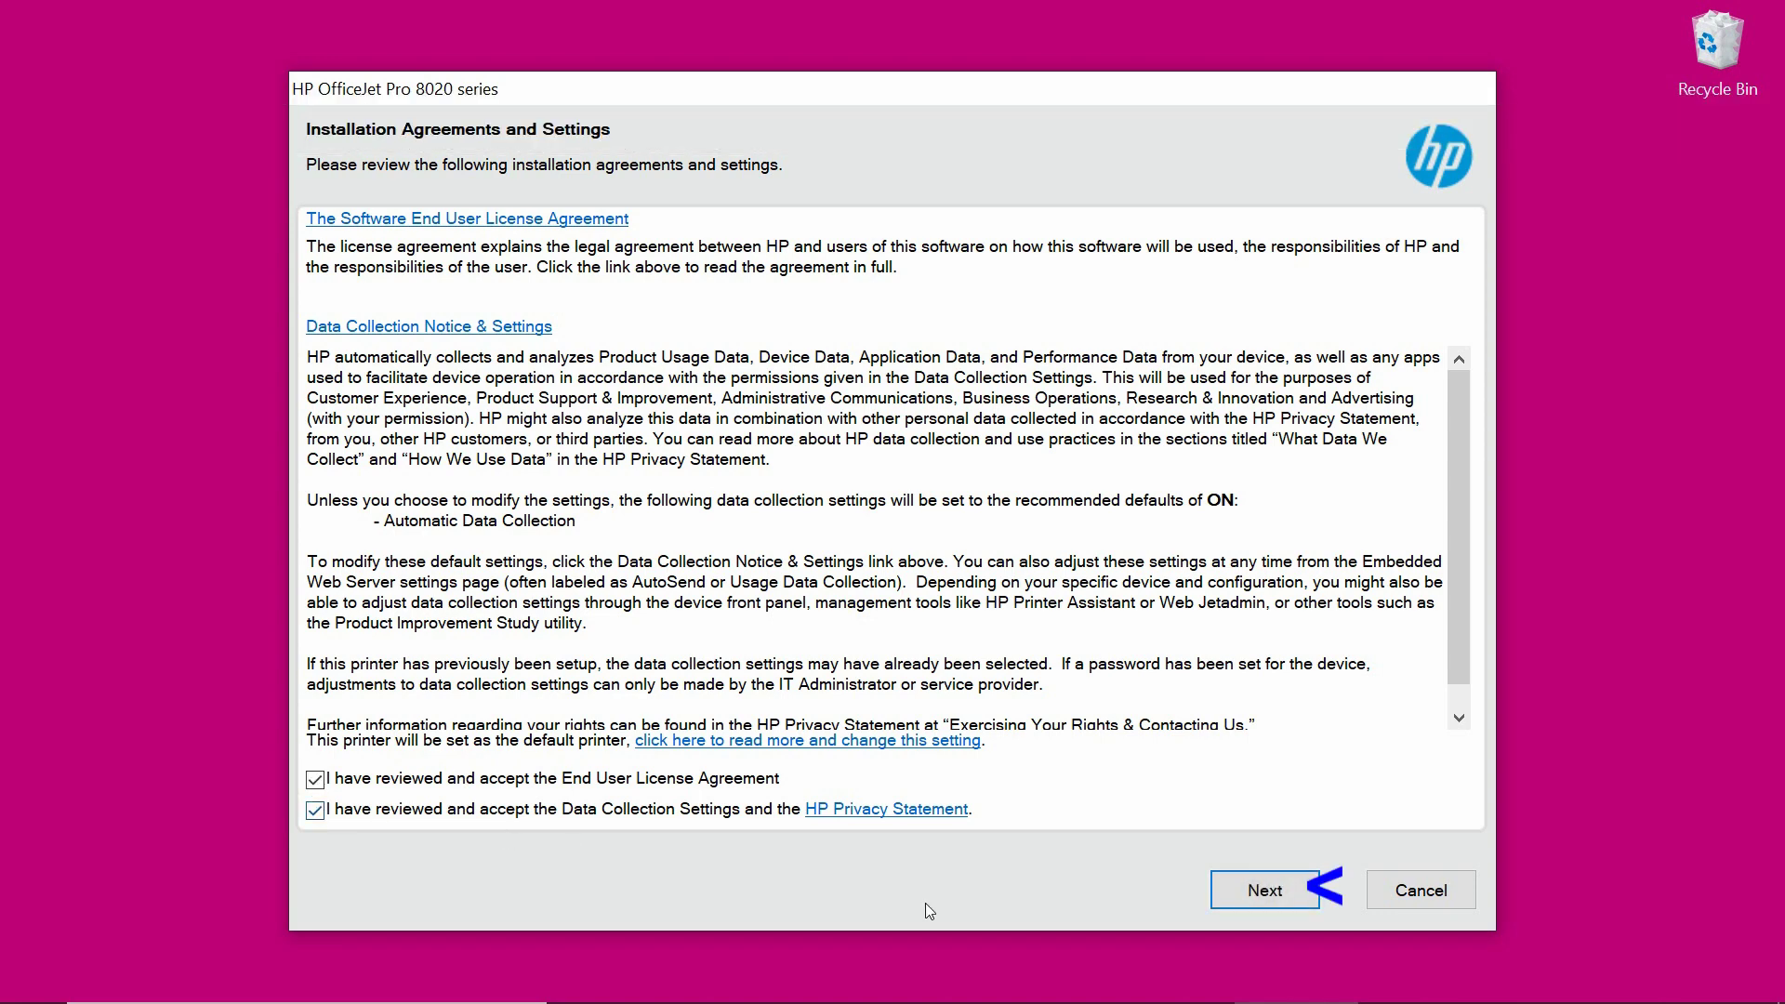
click(1278, 892)
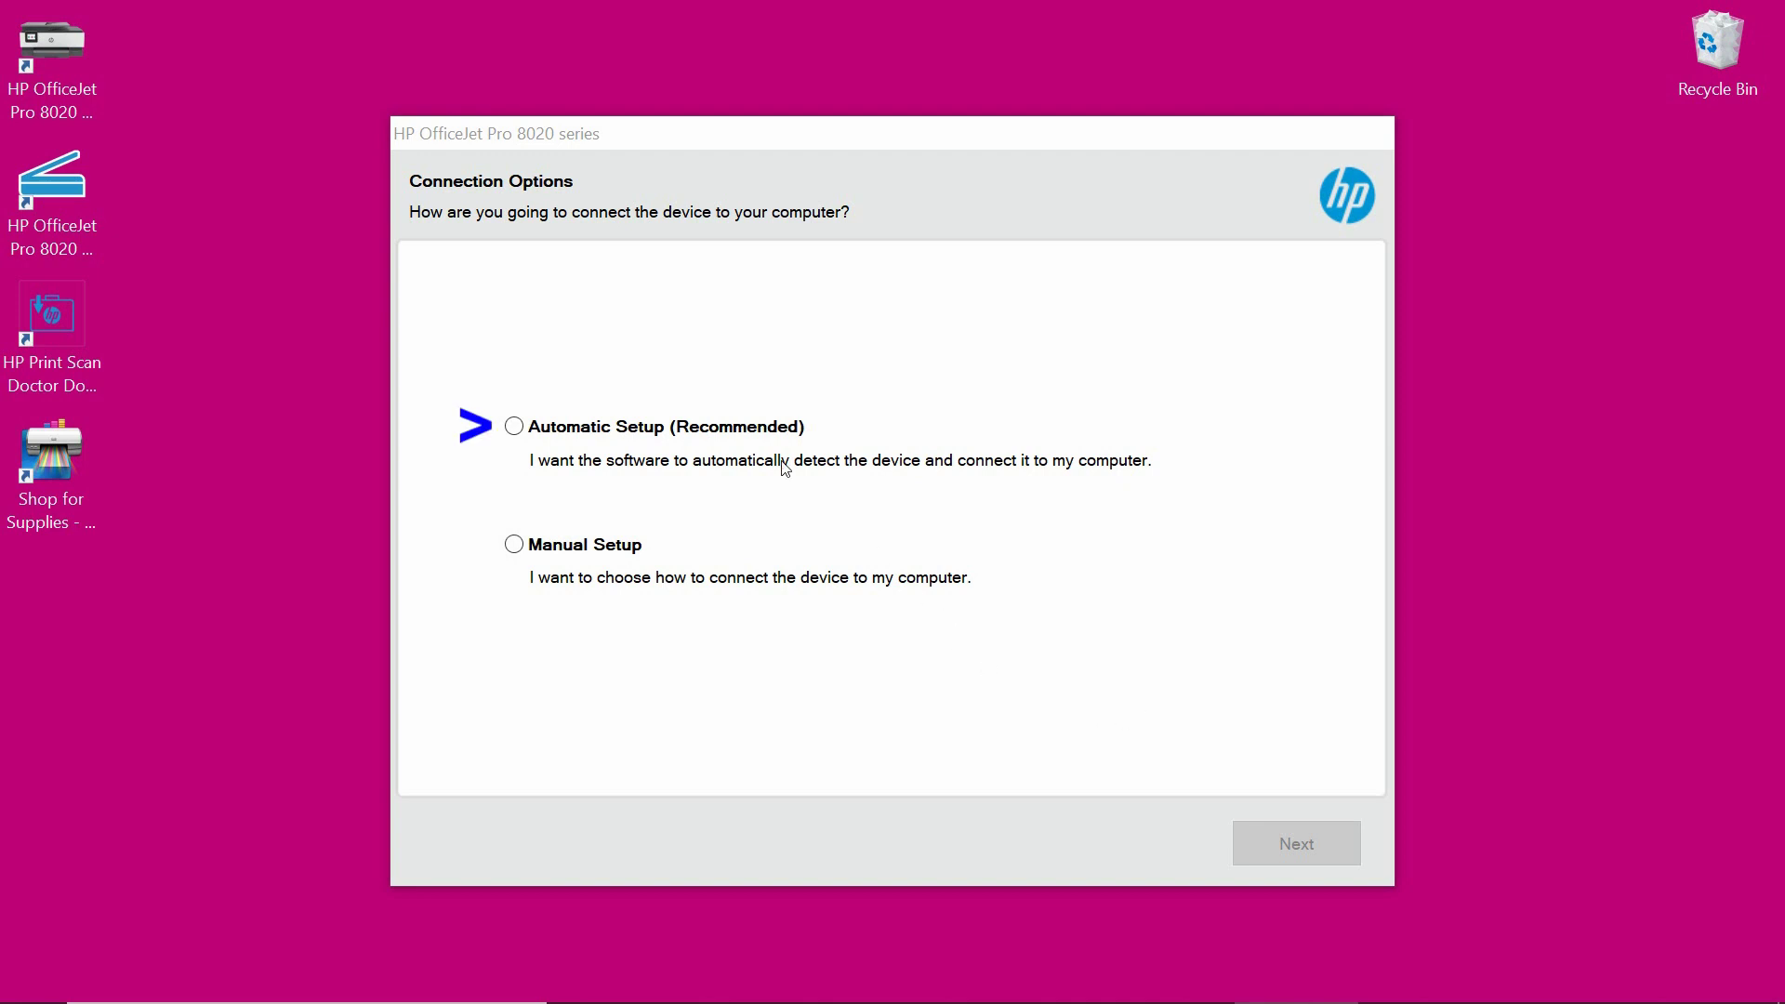
Use Automatic Setup and install the OfficeJet Pro 8020 printer found in Network Check.
click(549, 428)
click(1320, 848)
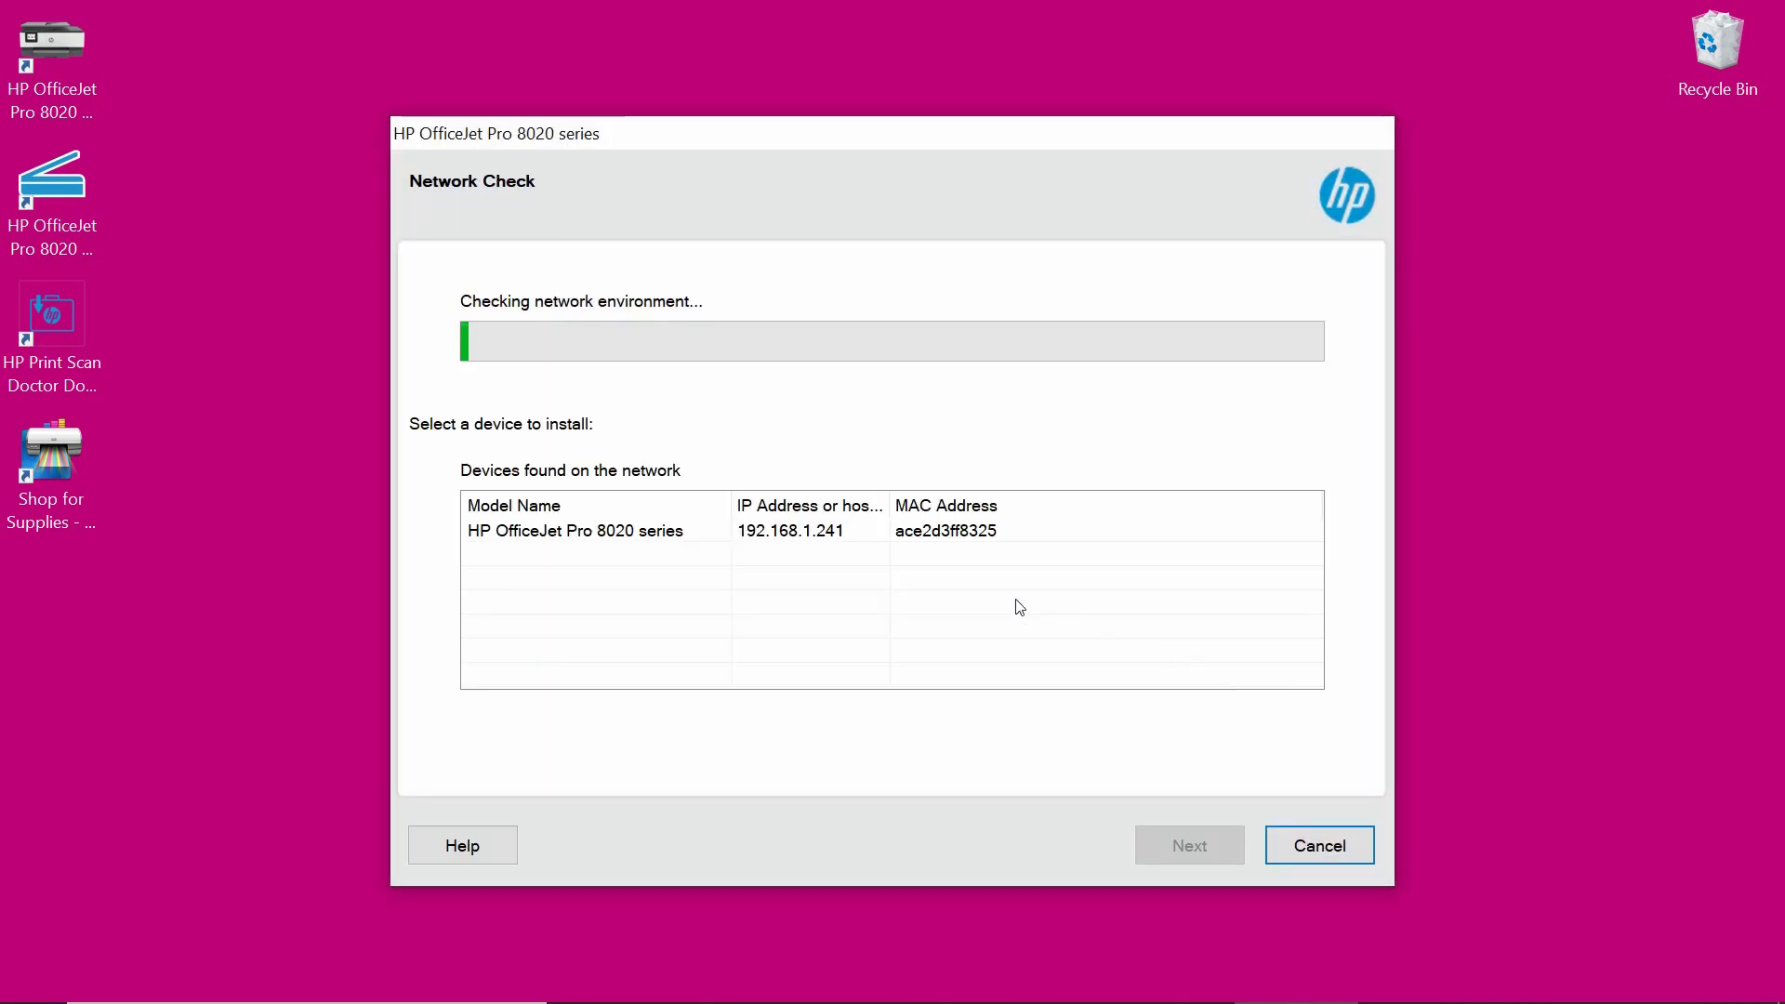
click(630, 536)
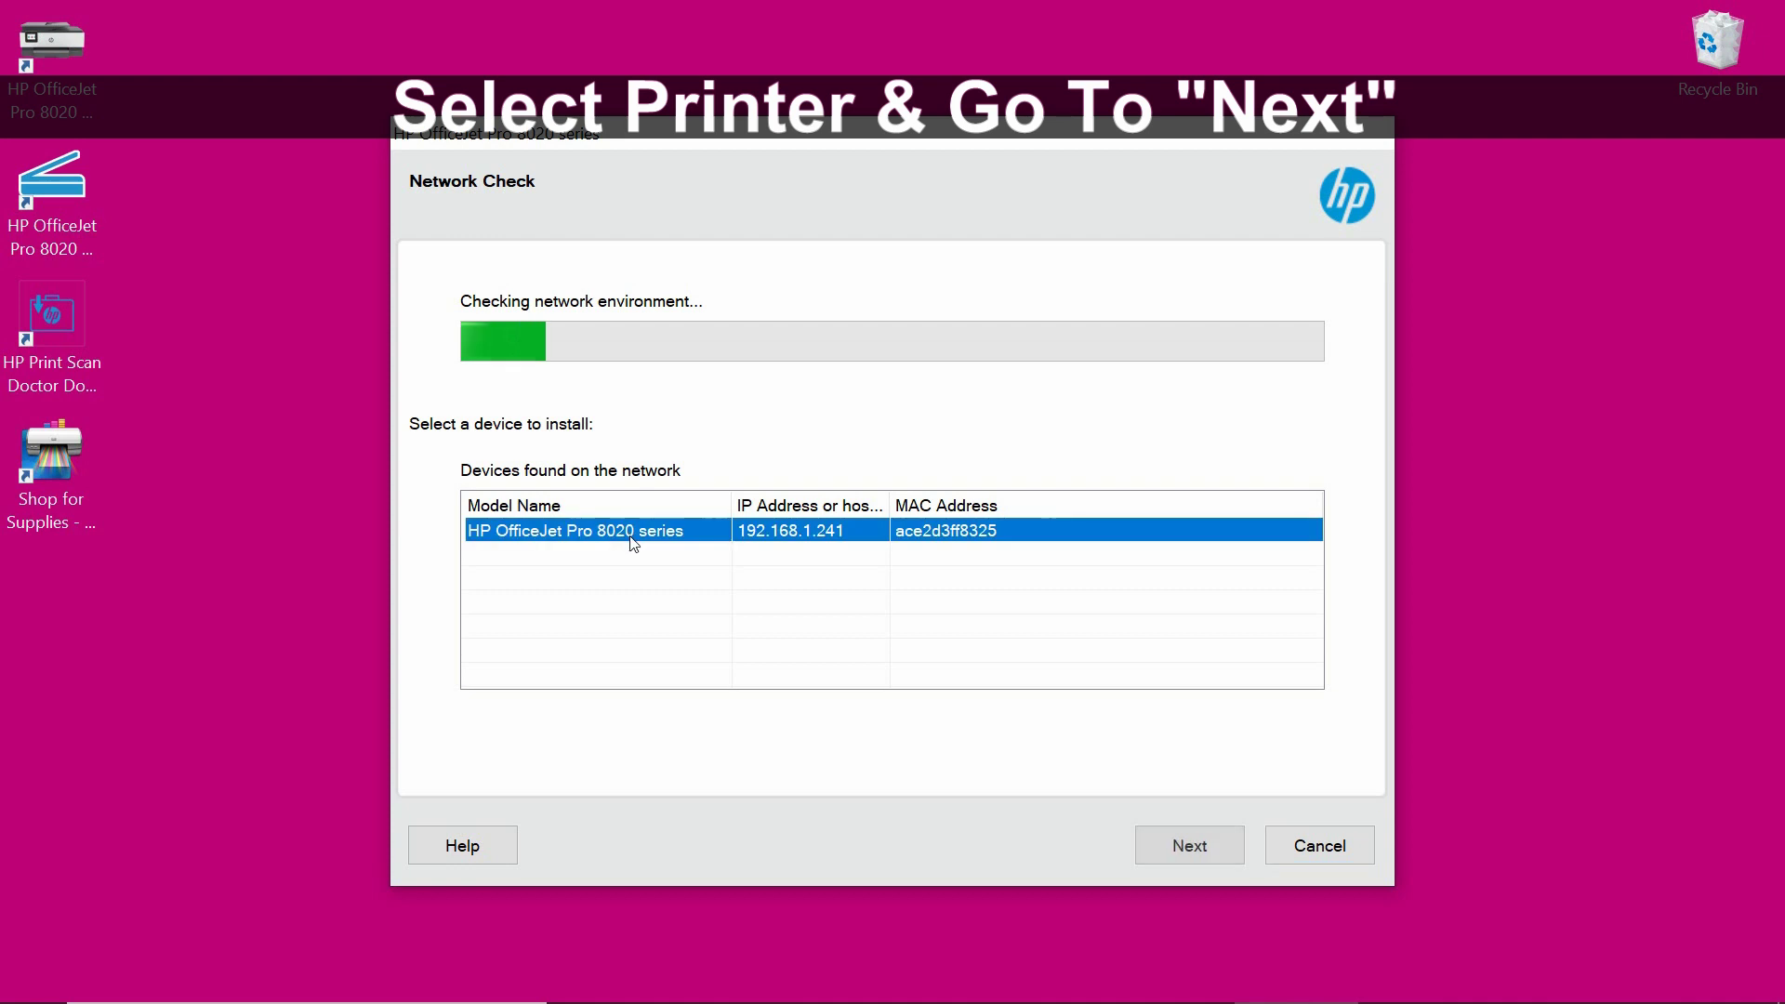
click(1190, 845)
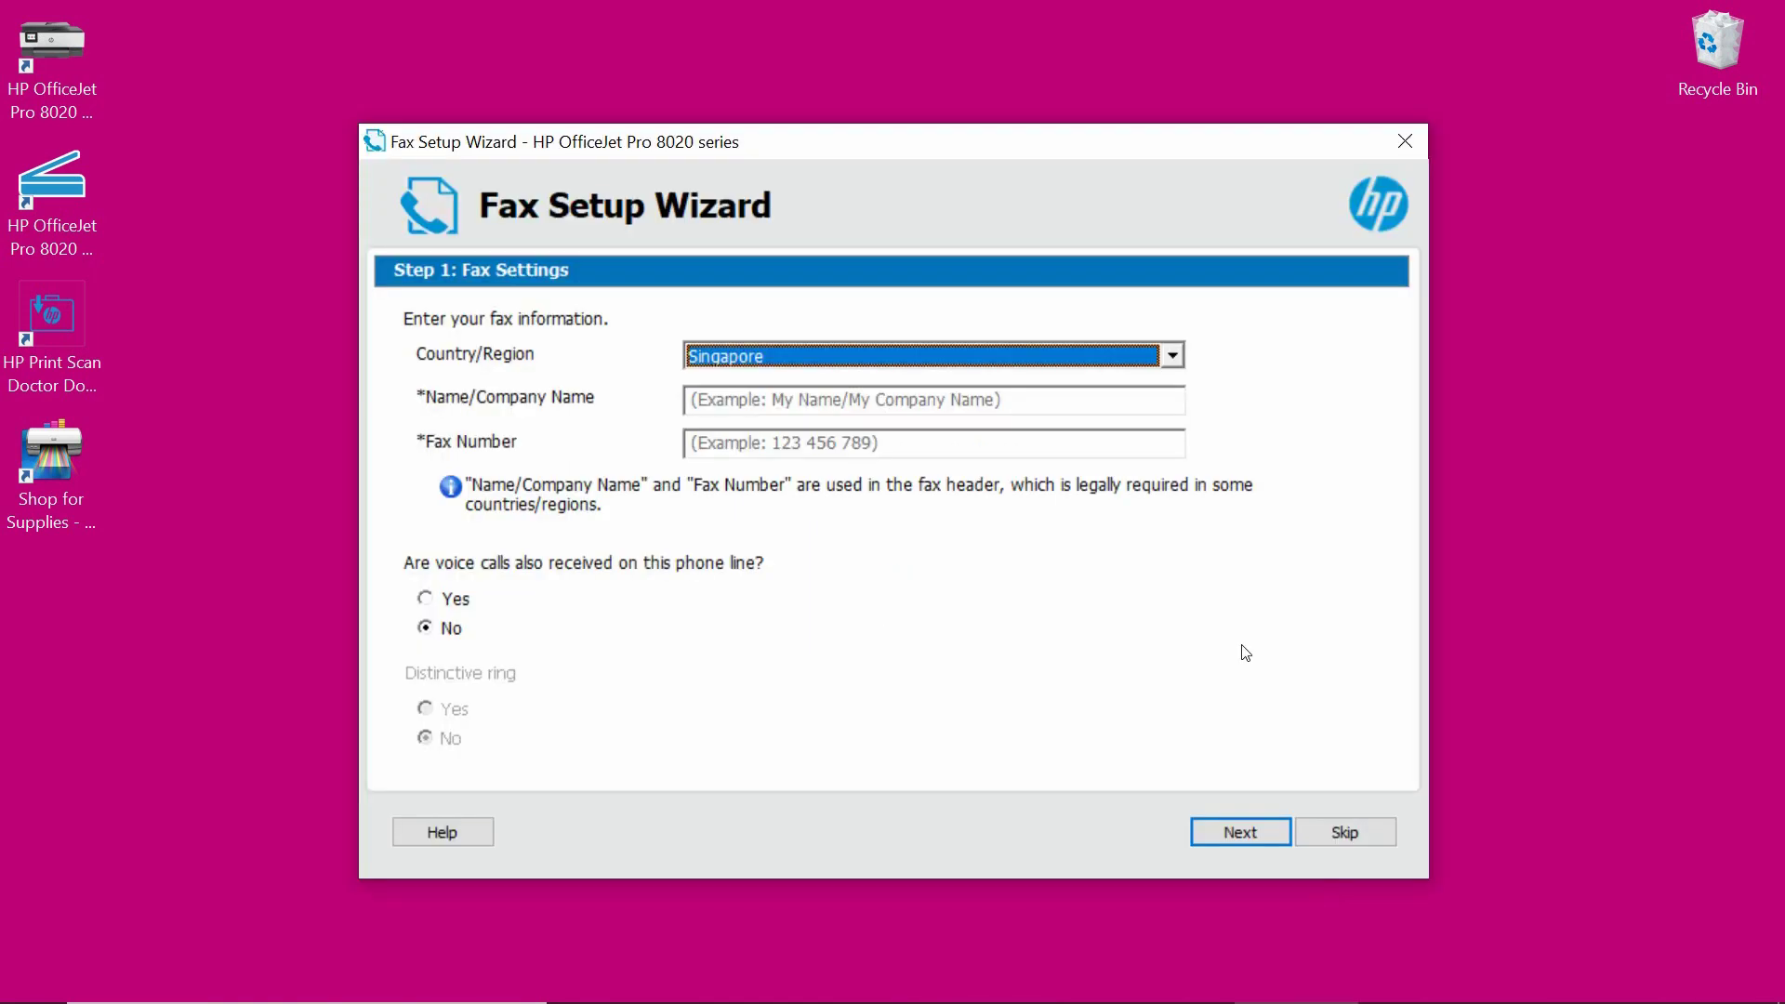
Skip the Fax Setup Wizard and submit the device location with a postal code.
click(1346, 832)
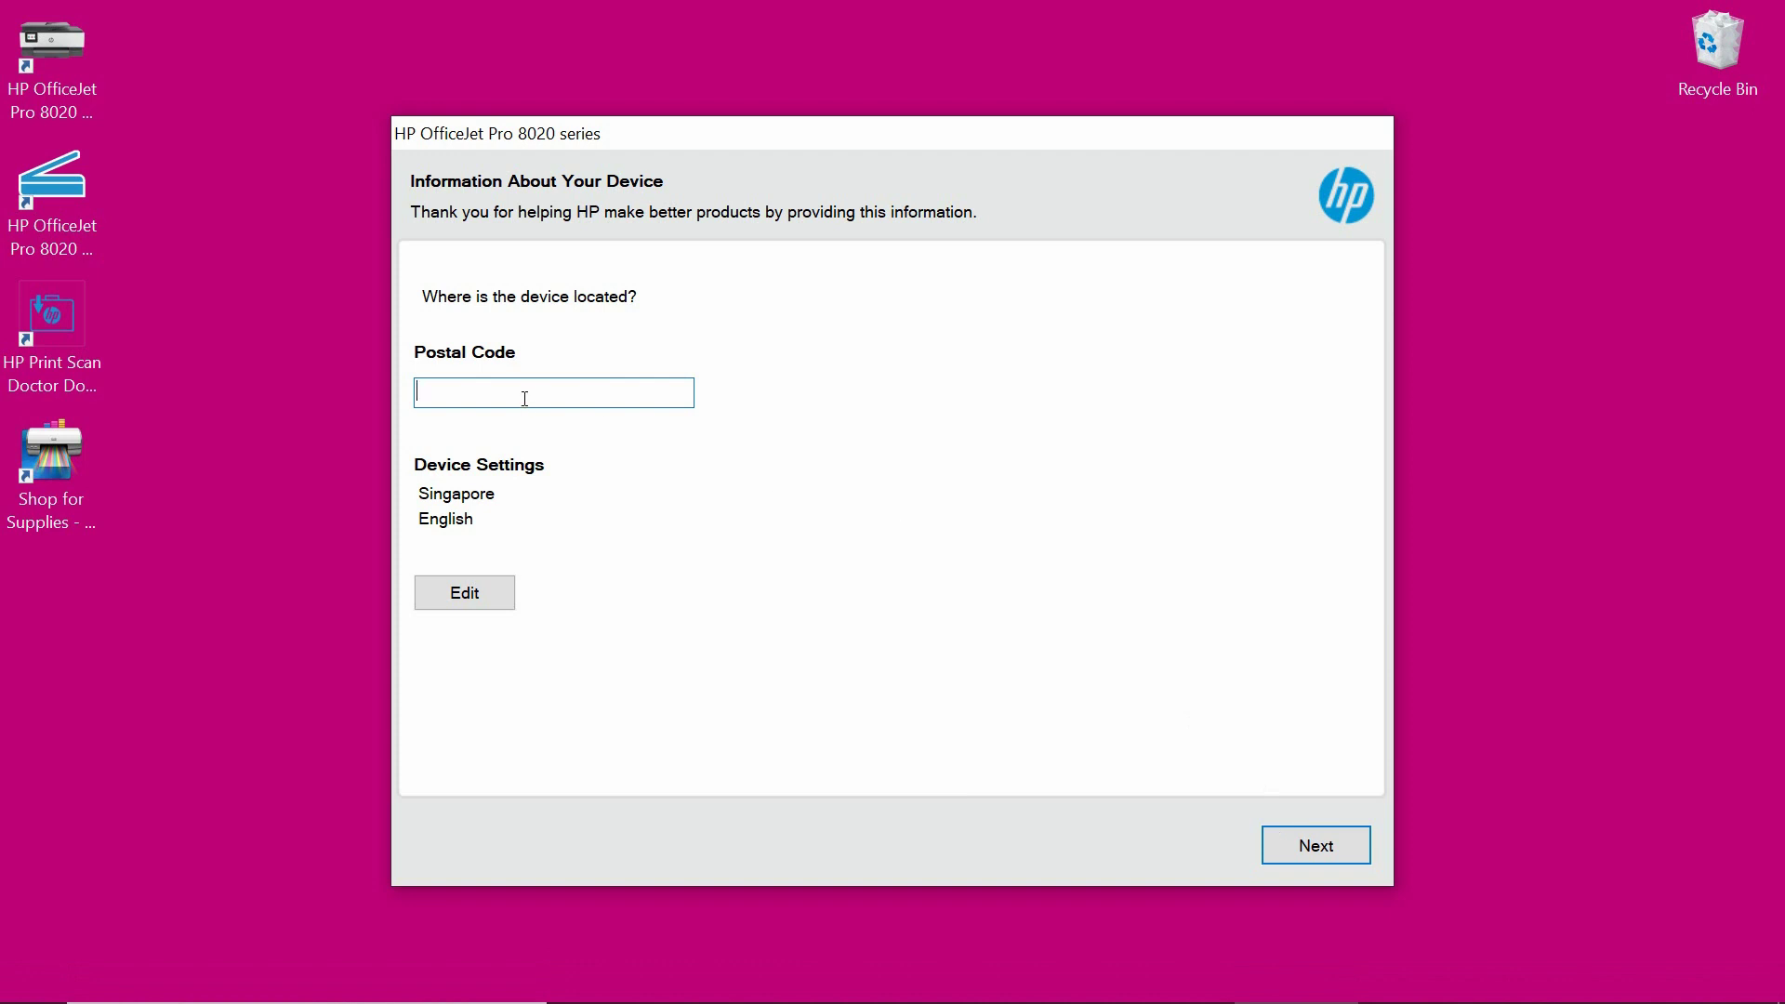
text(123456)
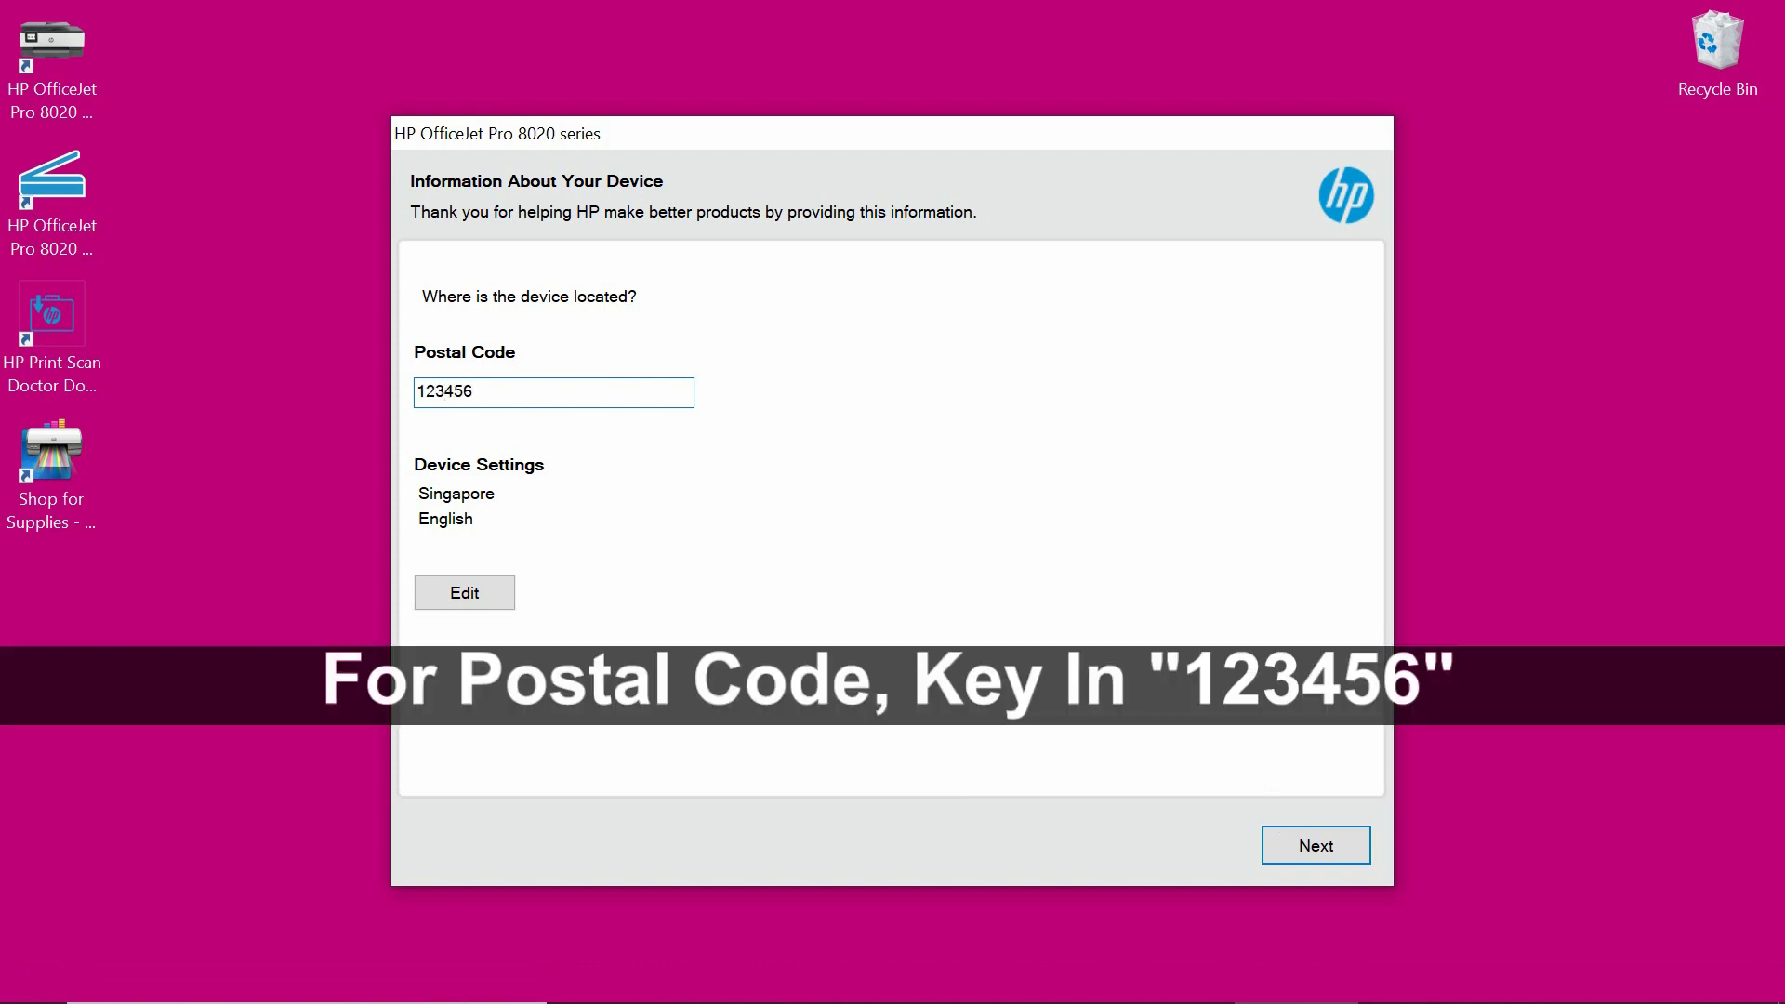
click(1294, 842)
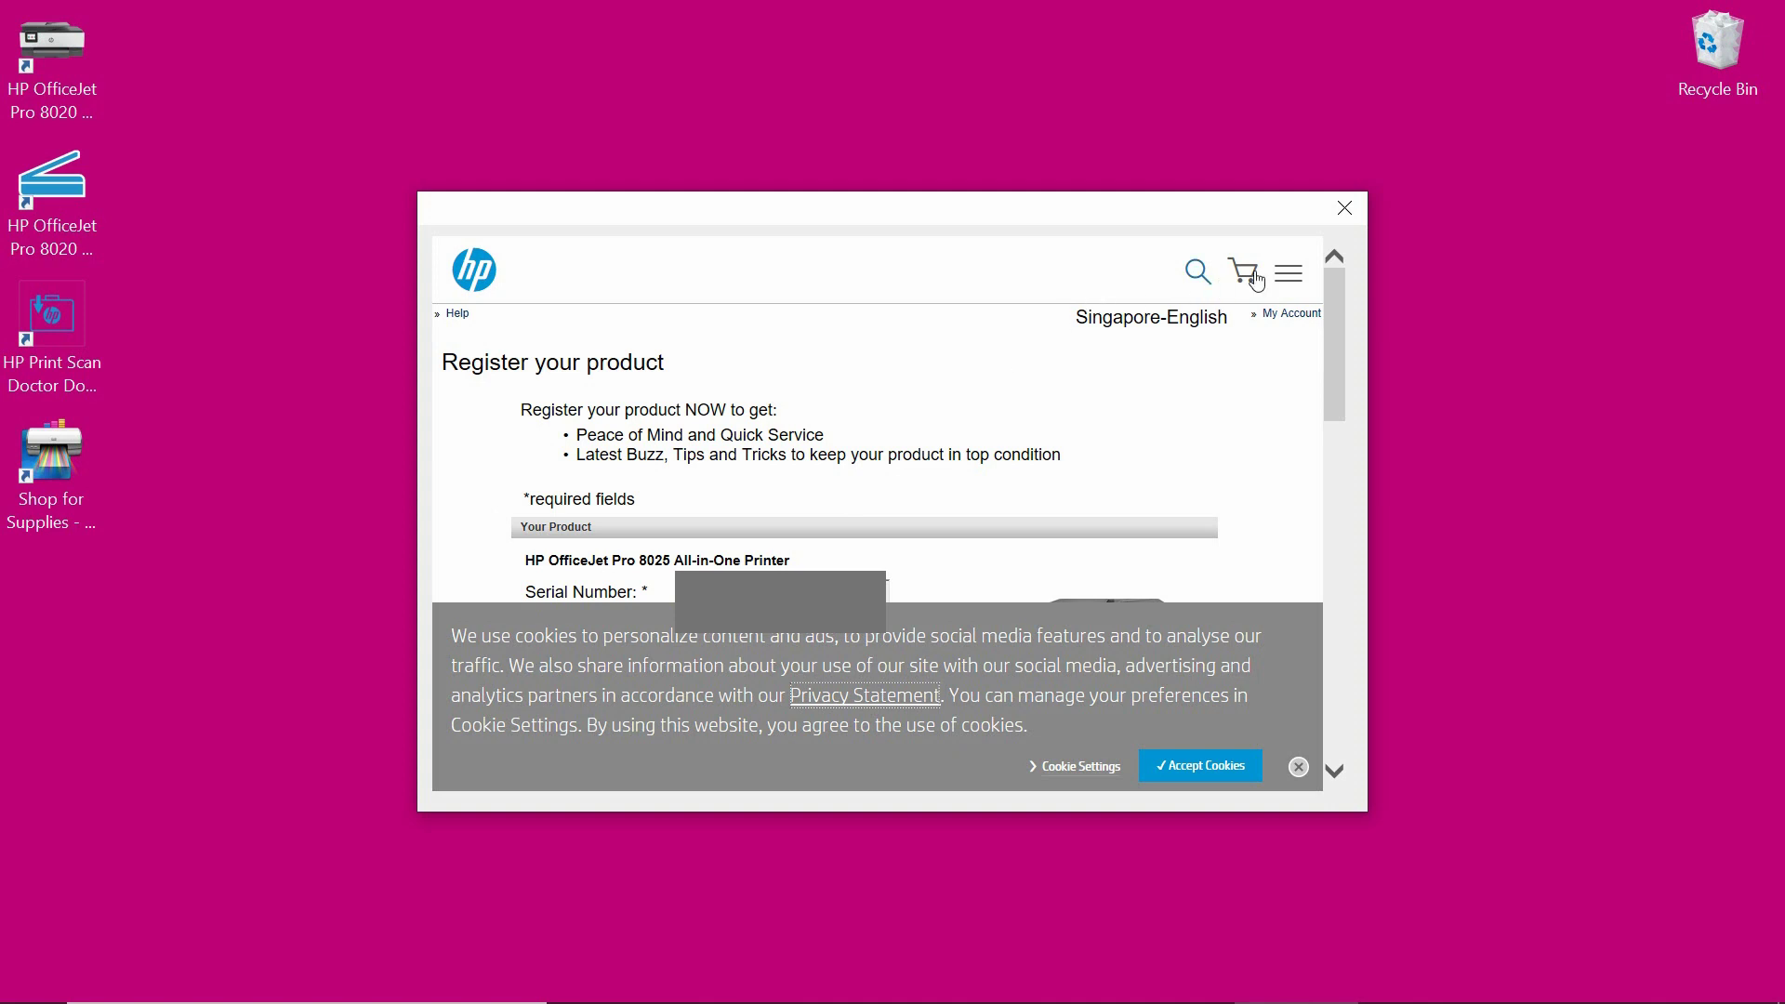
Close the Register your product window and confirm exiting device setup.
click(1346, 207)
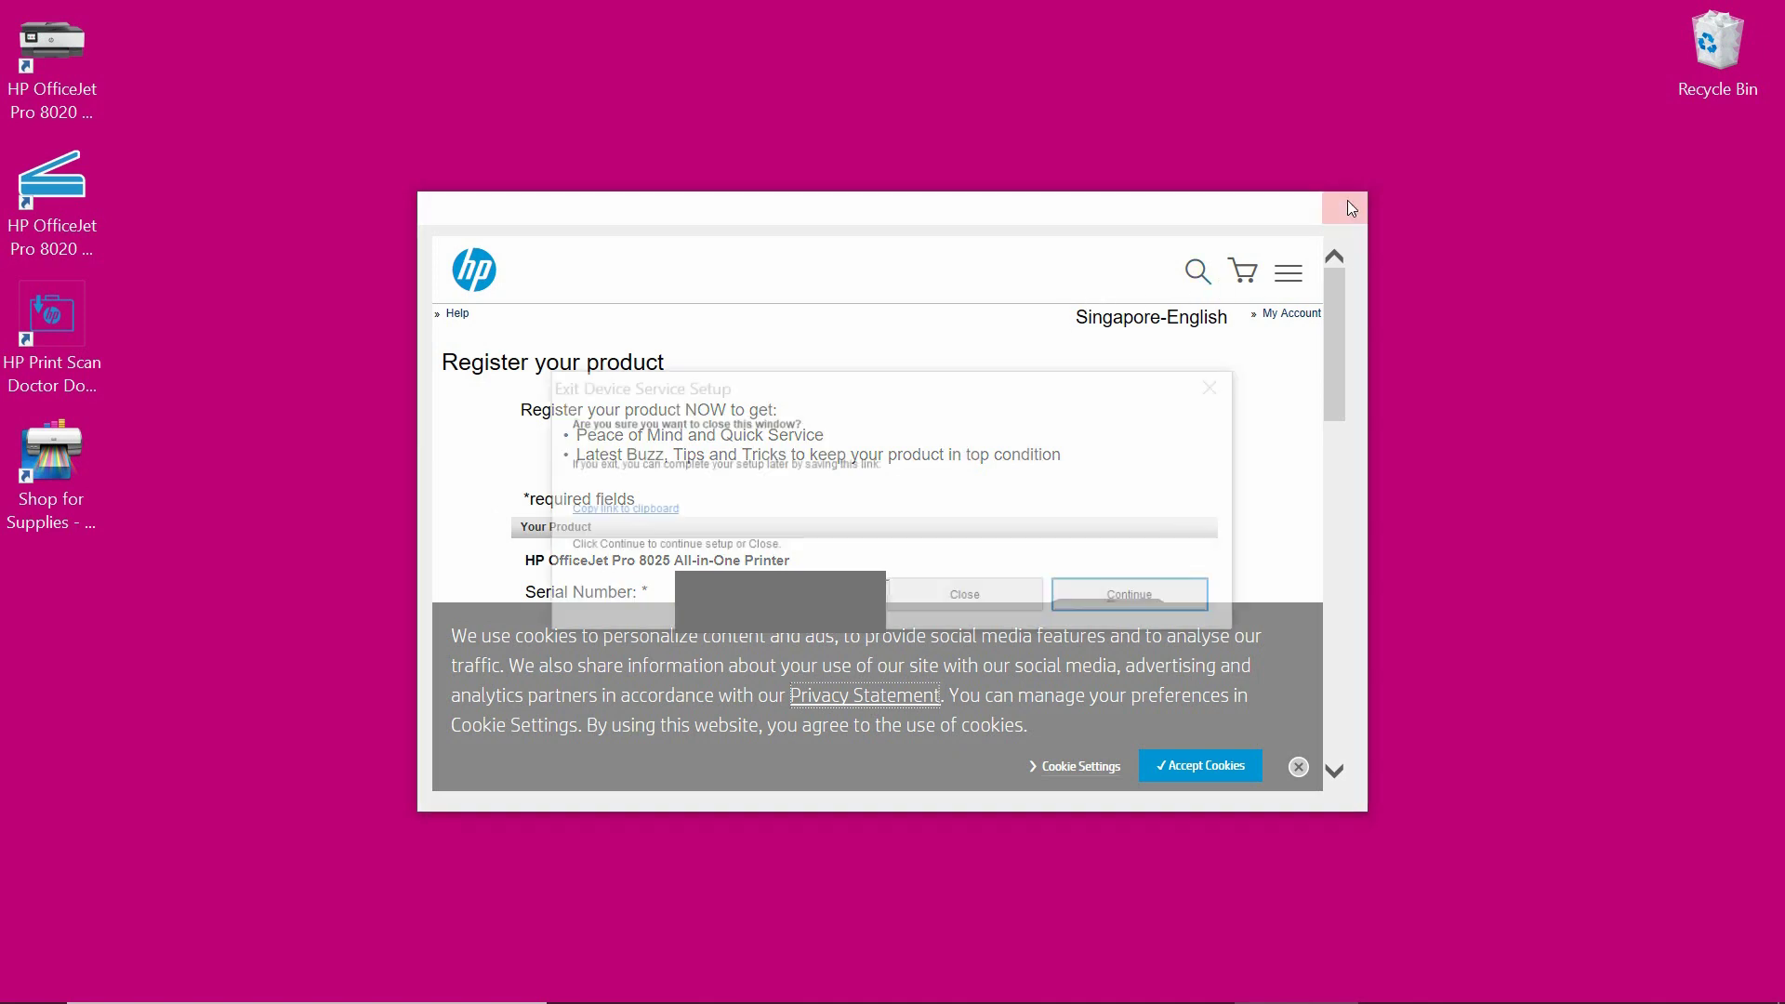
click(928, 602)
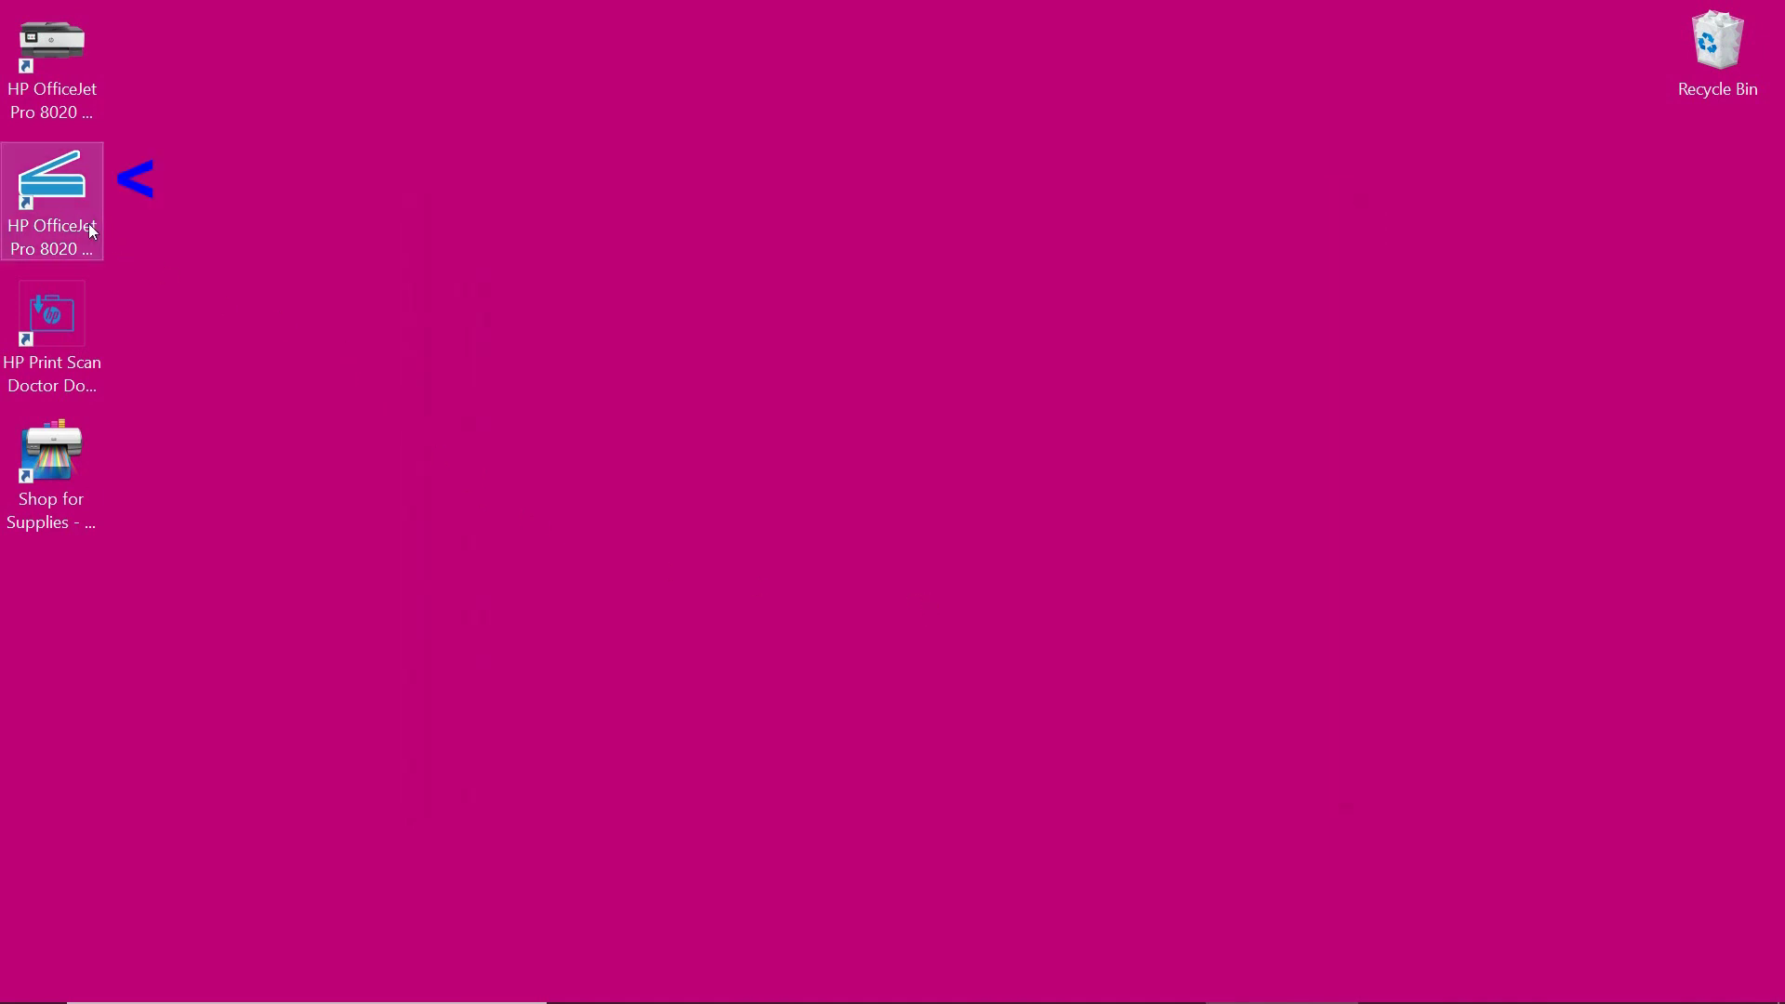
double_click(59, 220)
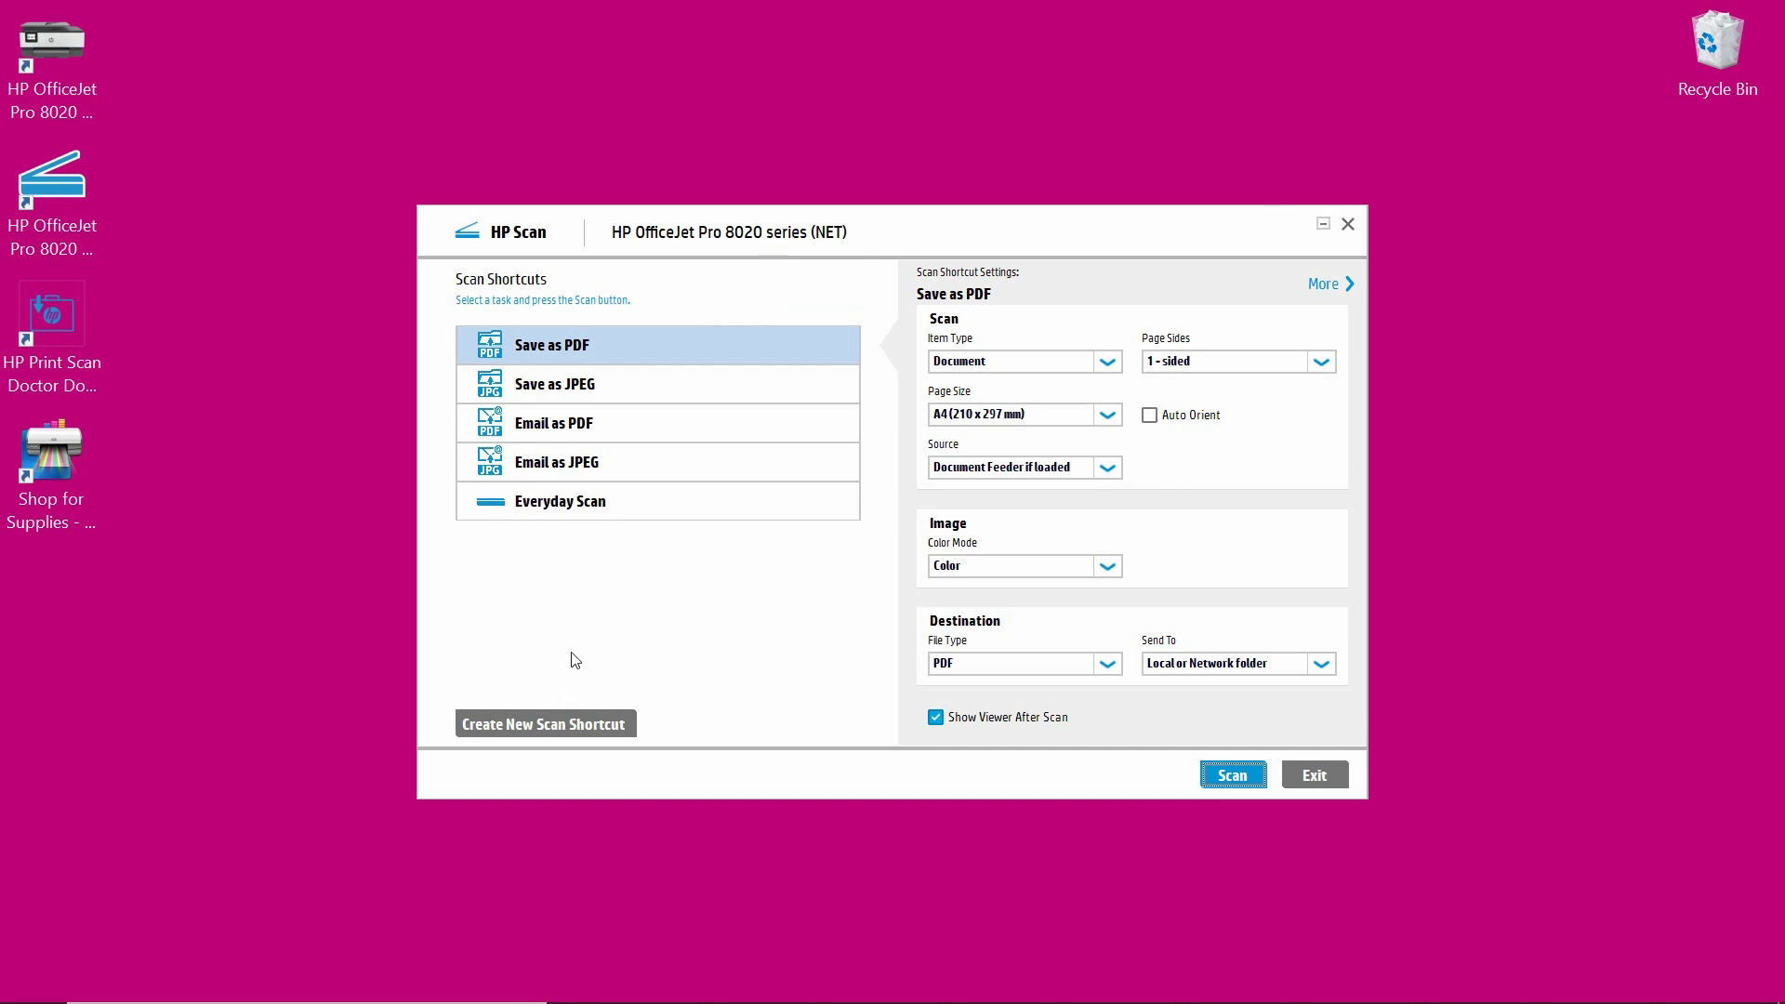
click(1347, 224)
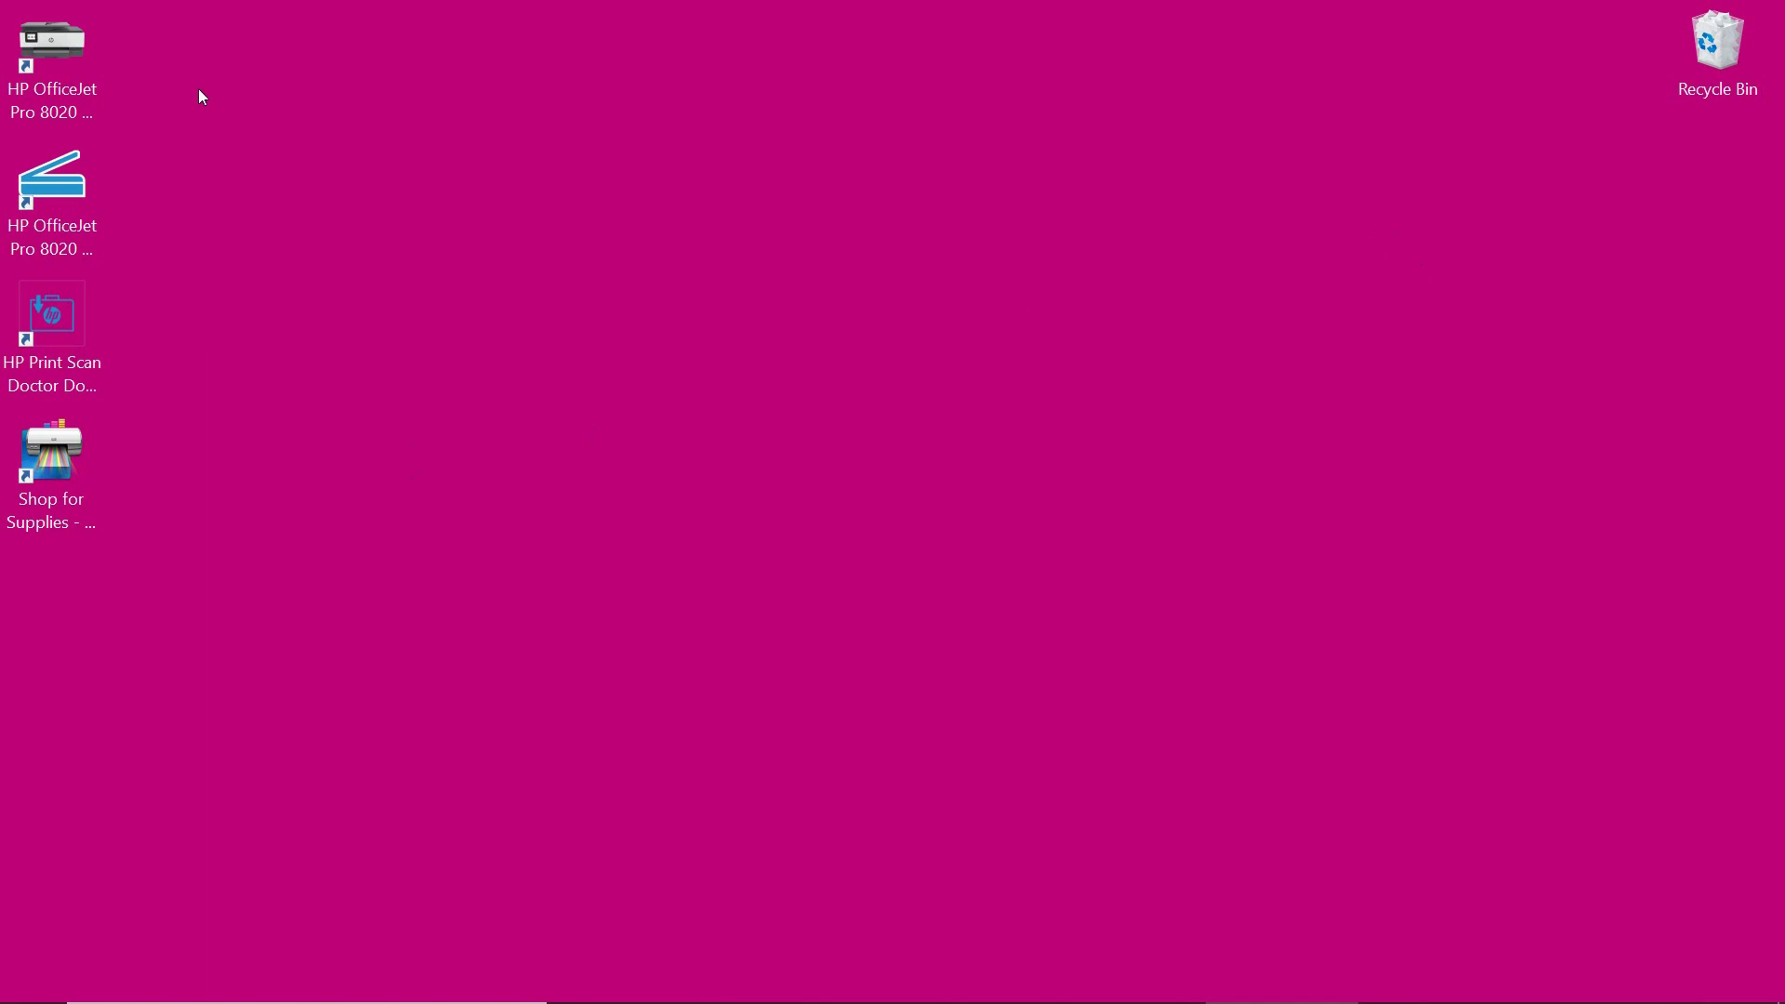
double_click(51, 105)
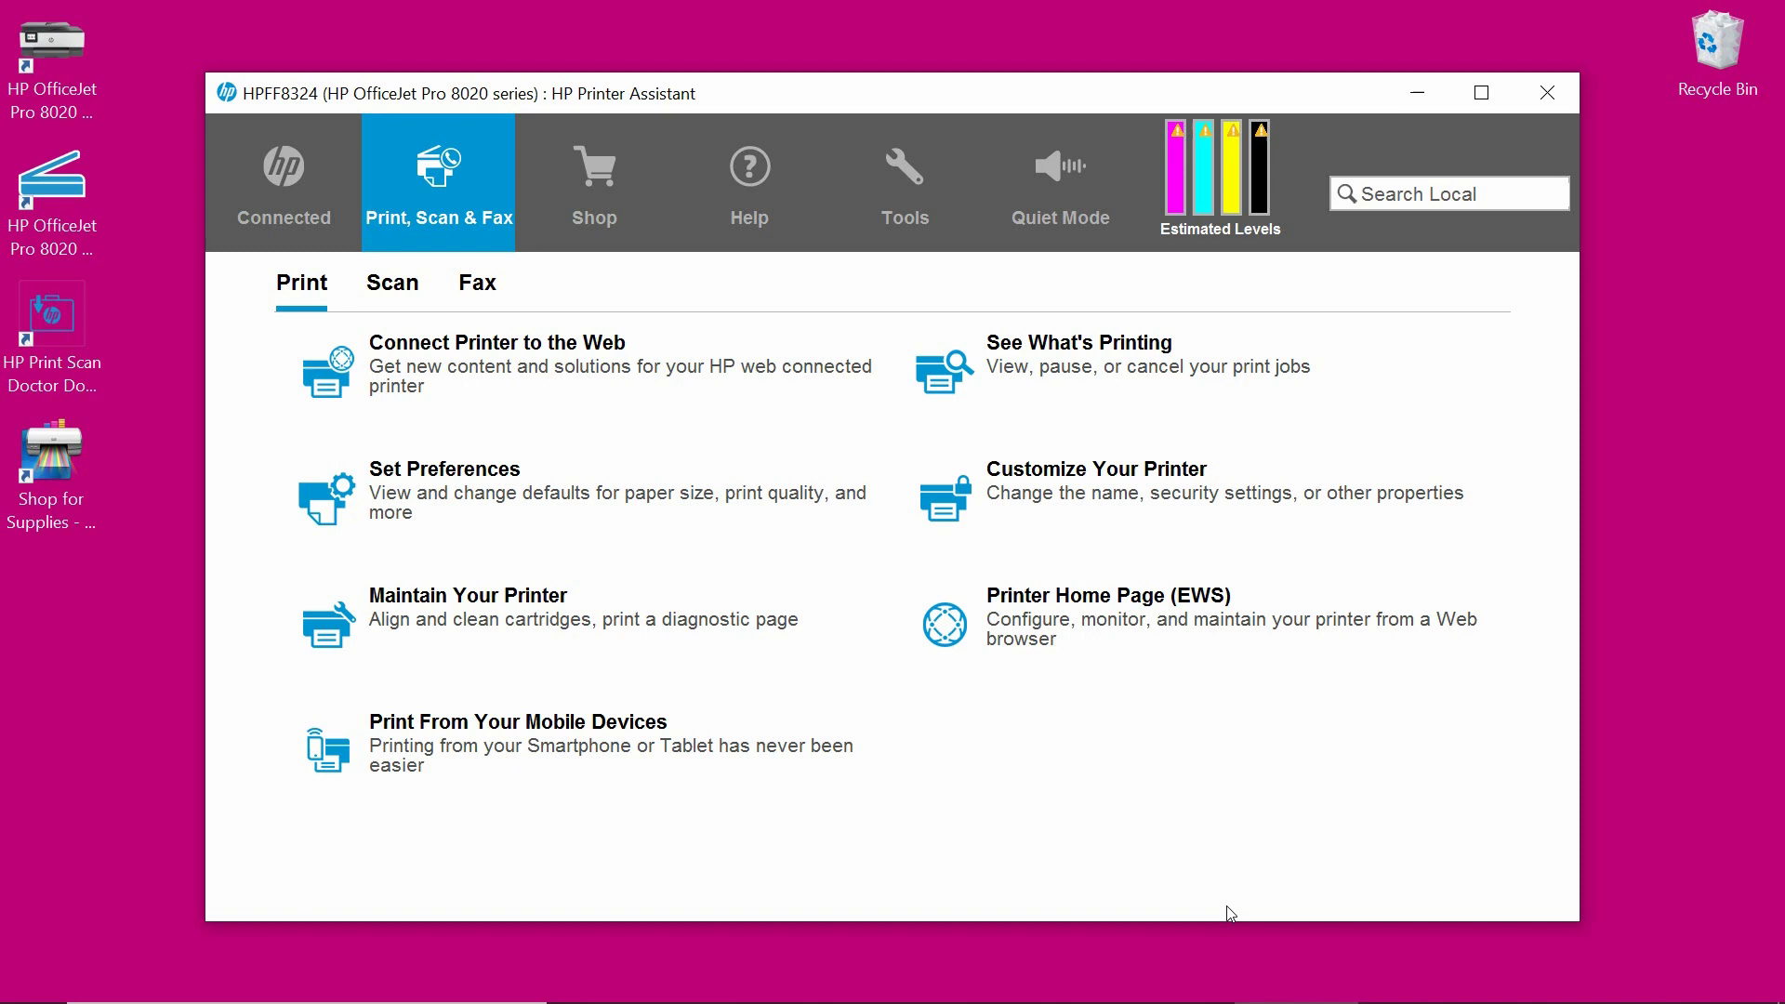
click(1548, 93)
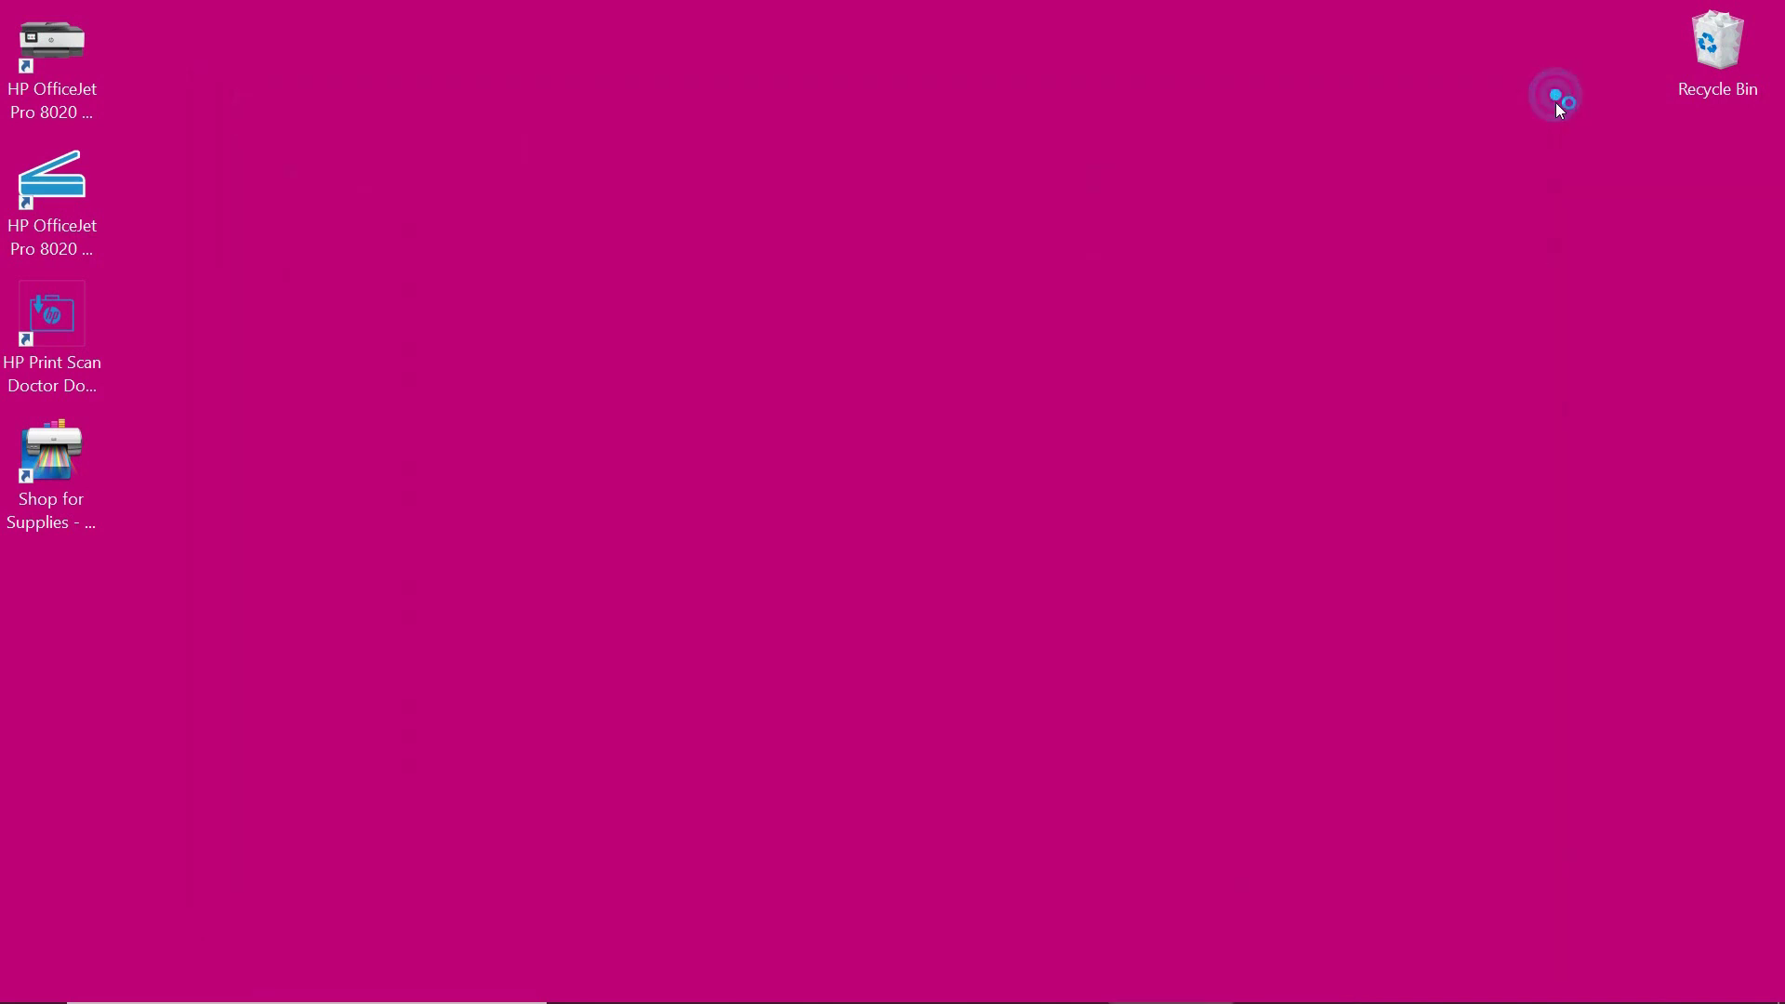